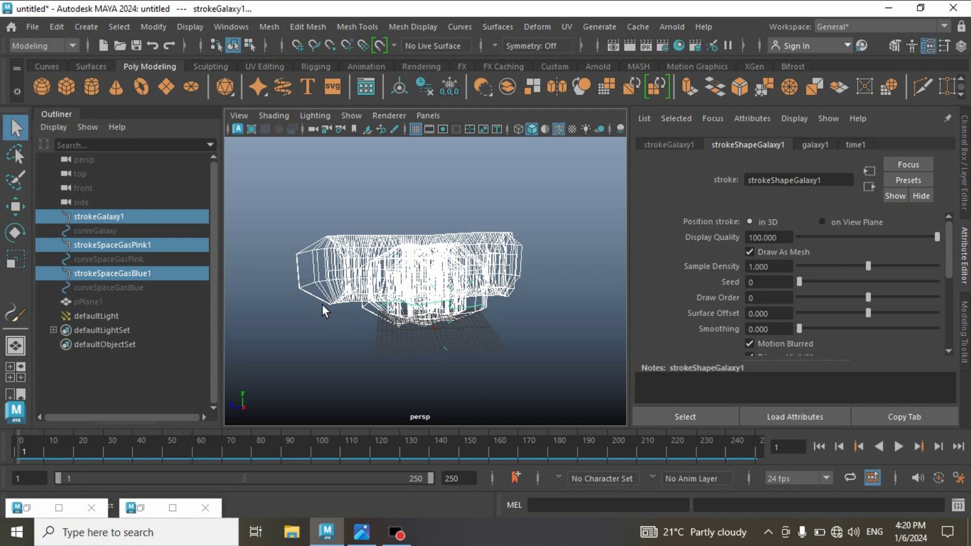
Step: Preview the finished galaxy example render, hide its windows, and start a new empty scene
click(27, 507)
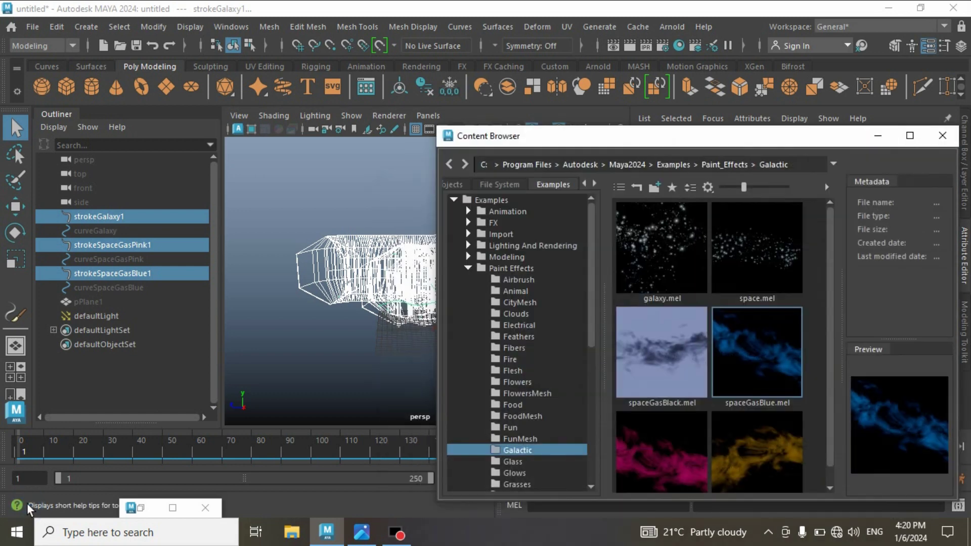
click(138, 512)
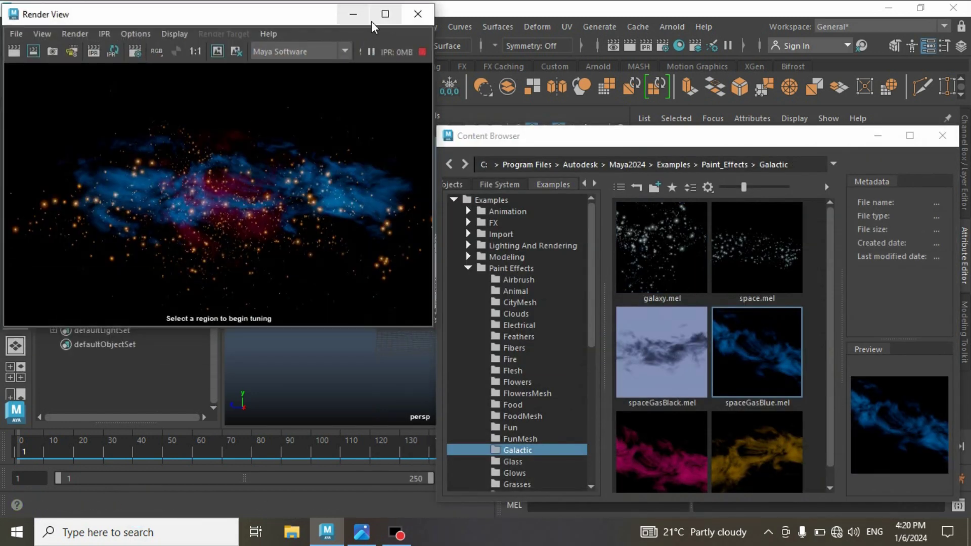
click(385, 14)
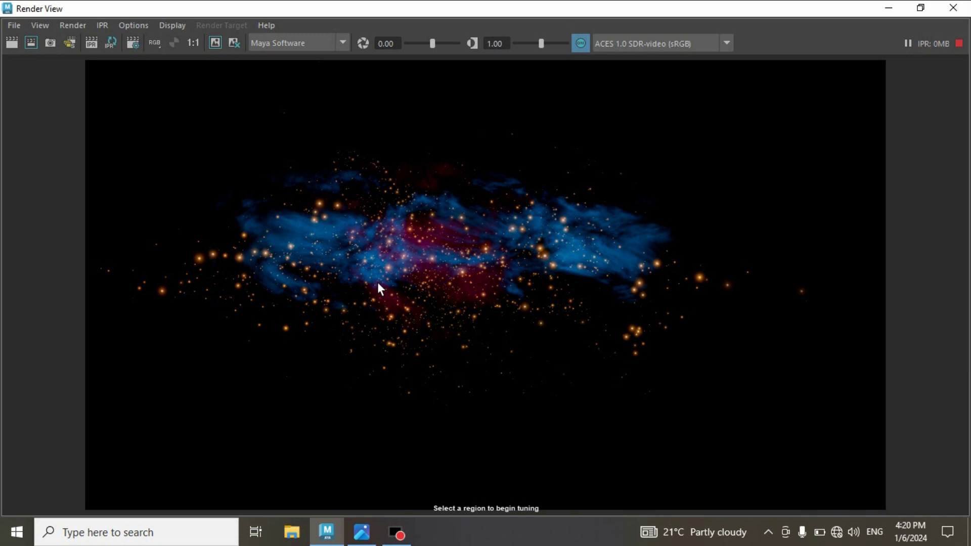
click(925, 9)
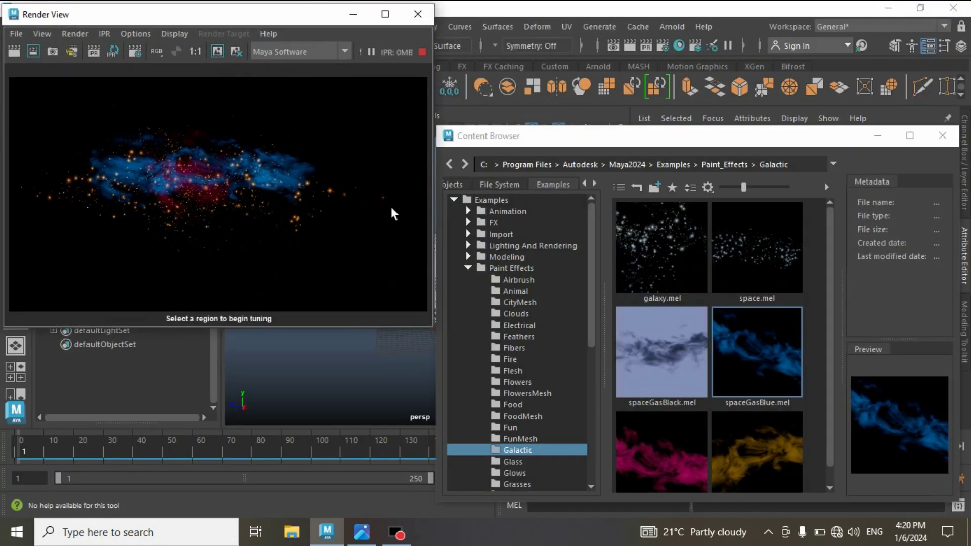
click(349, 14)
click(877, 136)
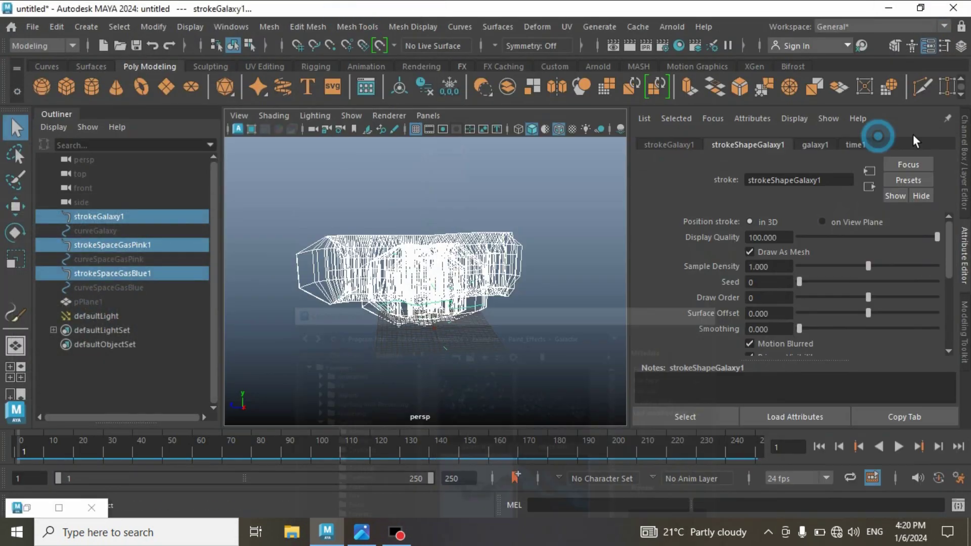
click(26, 25)
click(45, 42)
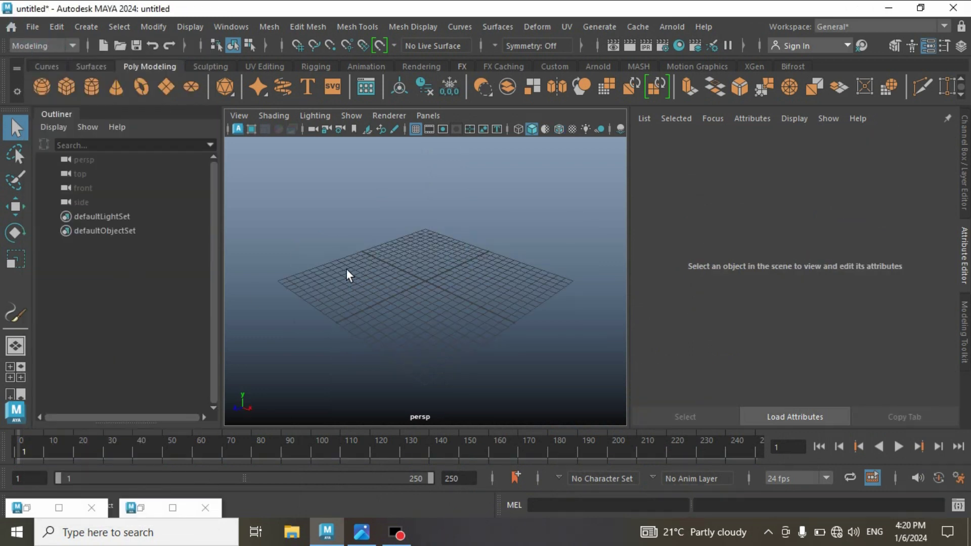
Step: Load the galaxy.mel brush from the Paint_Effects > Galactic examples
click(140, 507)
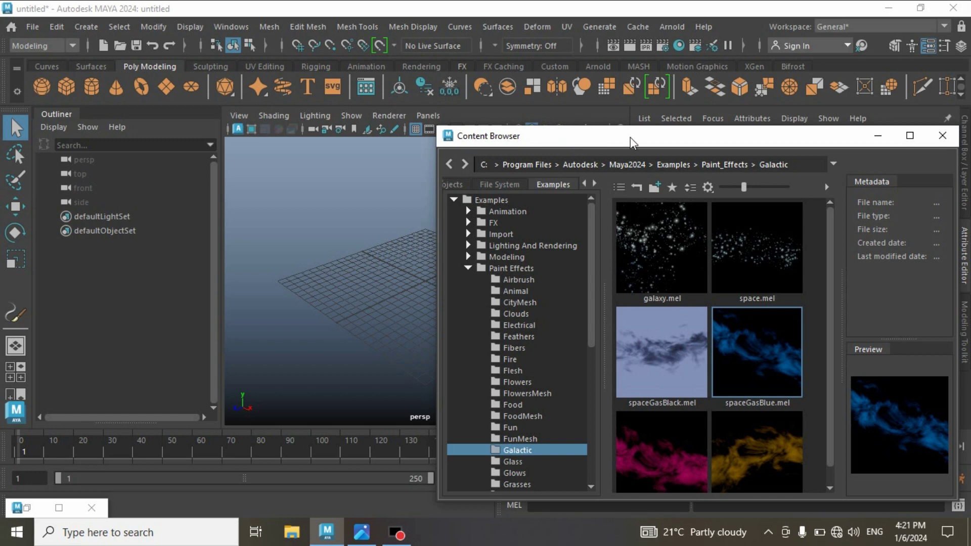
drag(631, 137, 527, 140)
click(838, 141)
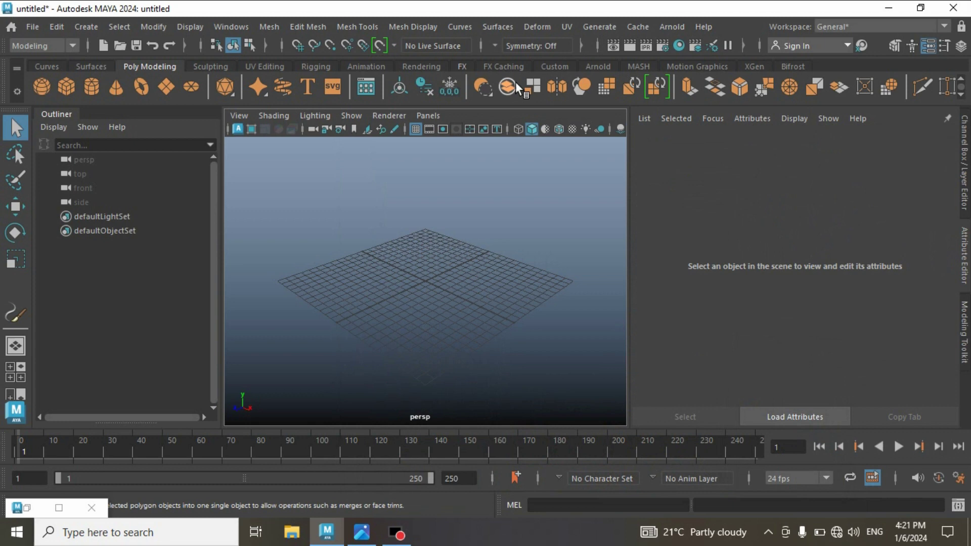
click(599, 27)
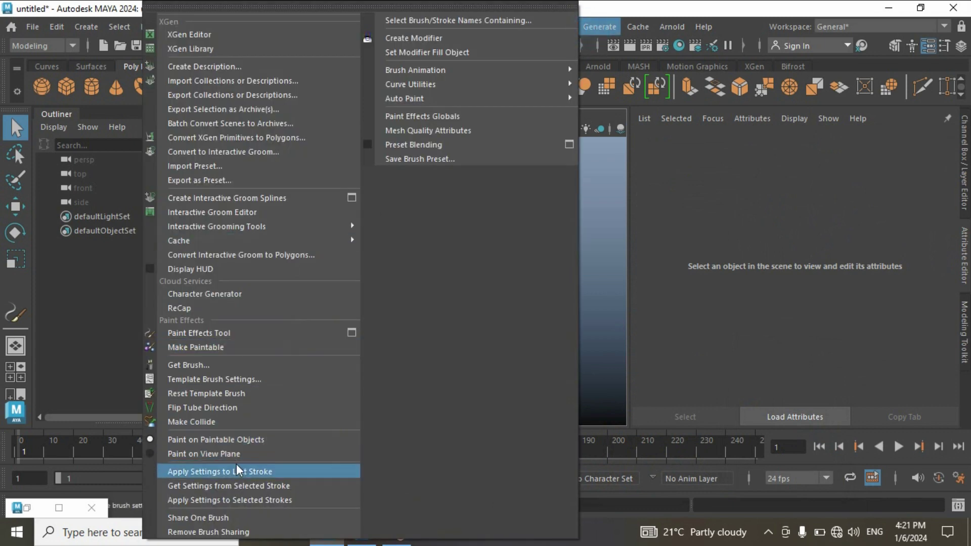
click(194, 367)
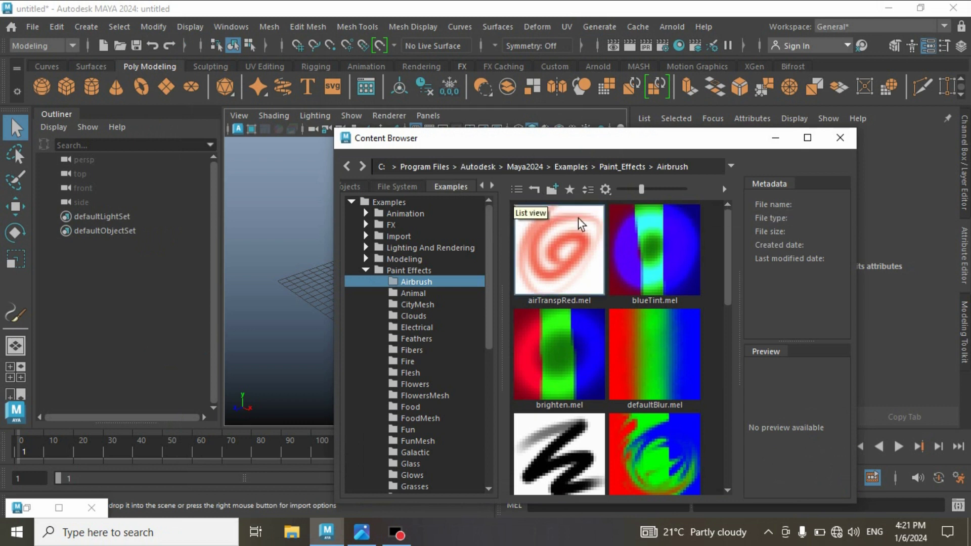
click(414, 453)
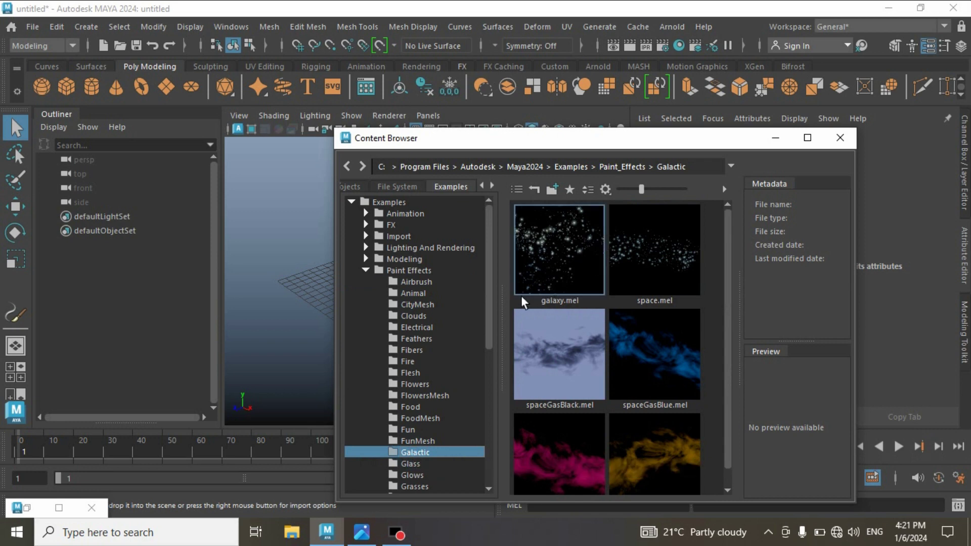
click(554, 274)
Step: Paint a wavy strokeGalaxy1 stroke diagonally across the perspective-view ground grid
click(774, 137)
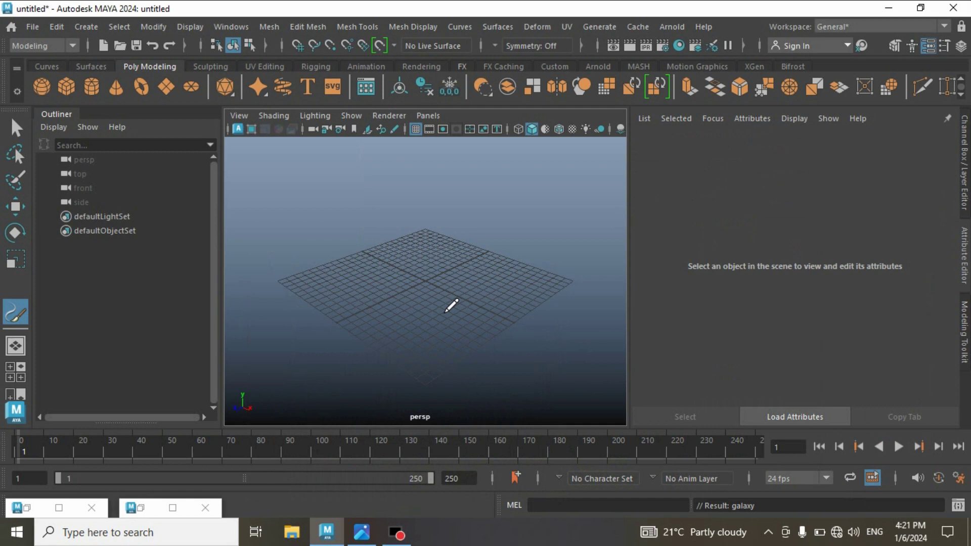
scroll(409, 318, up, 5)
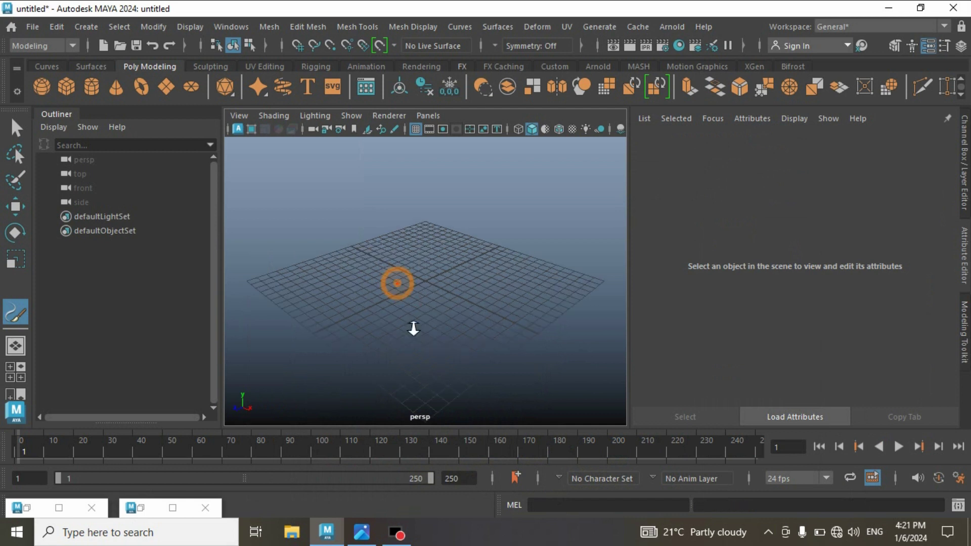
drag(319, 352, 544, 247)
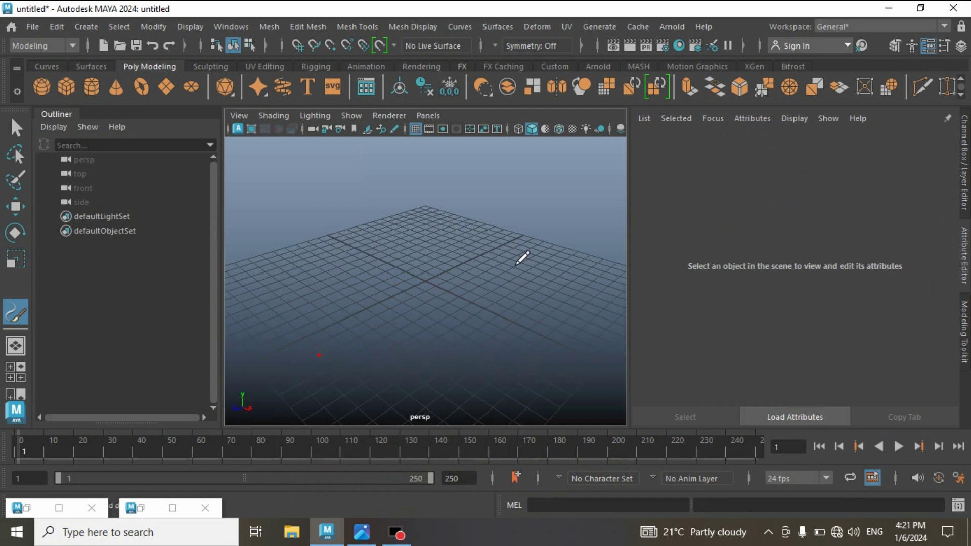
alt+drag(499, 316, 459, 316)
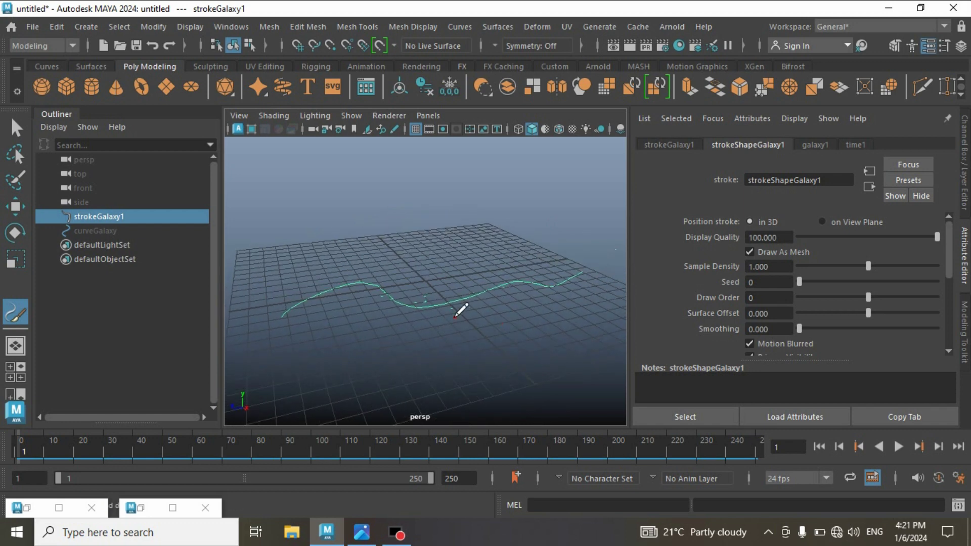
Step: Set the galaxy1 brush width to 5 and its global scale to 10
click(24, 132)
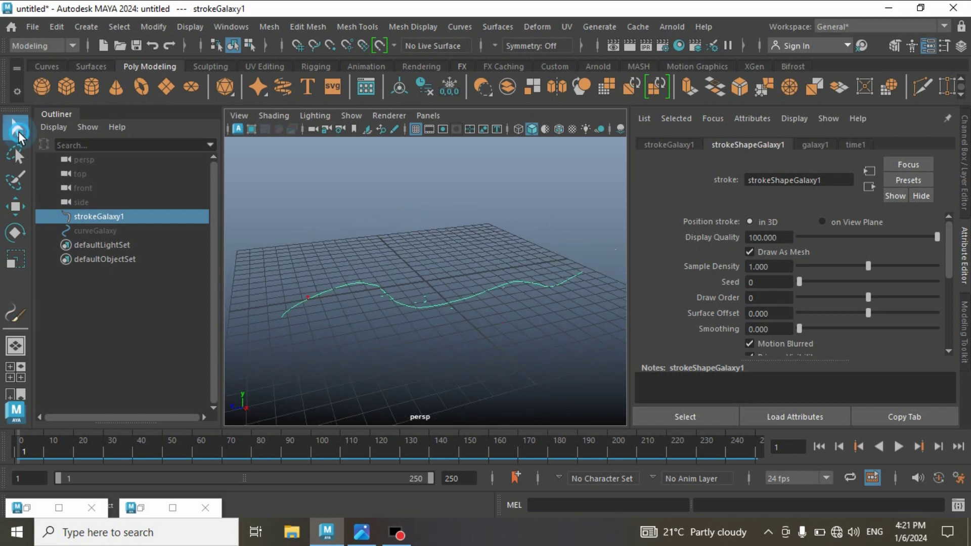
click(809, 146)
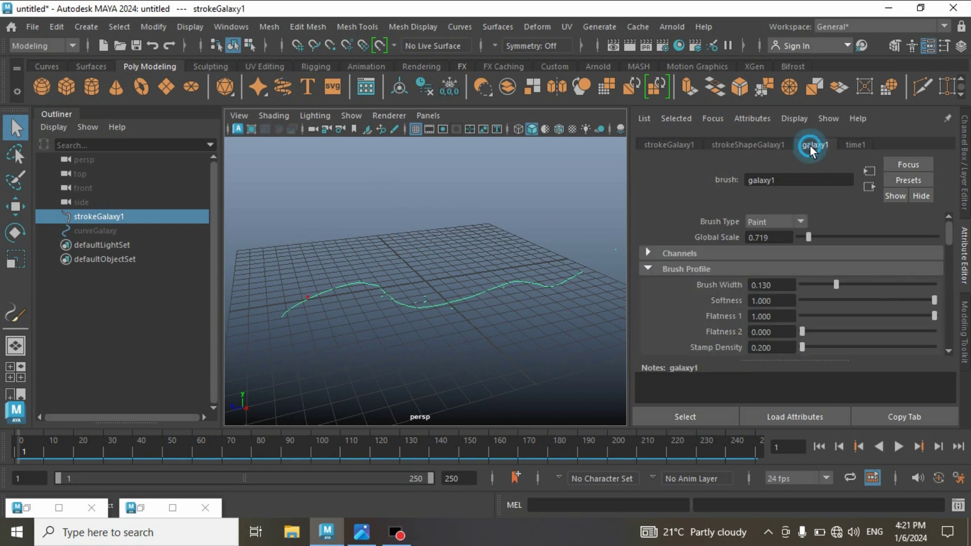
click(768, 289)
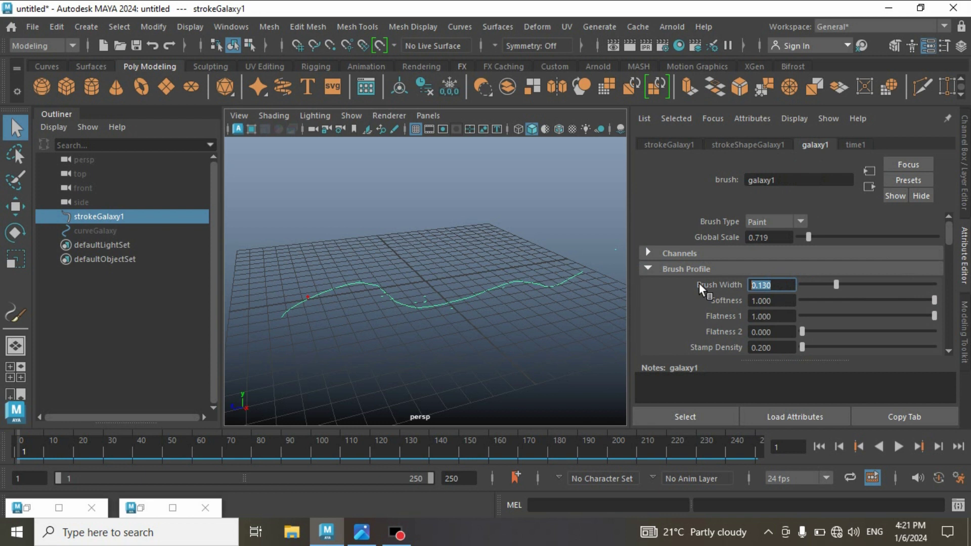
text(5)
key(Return)
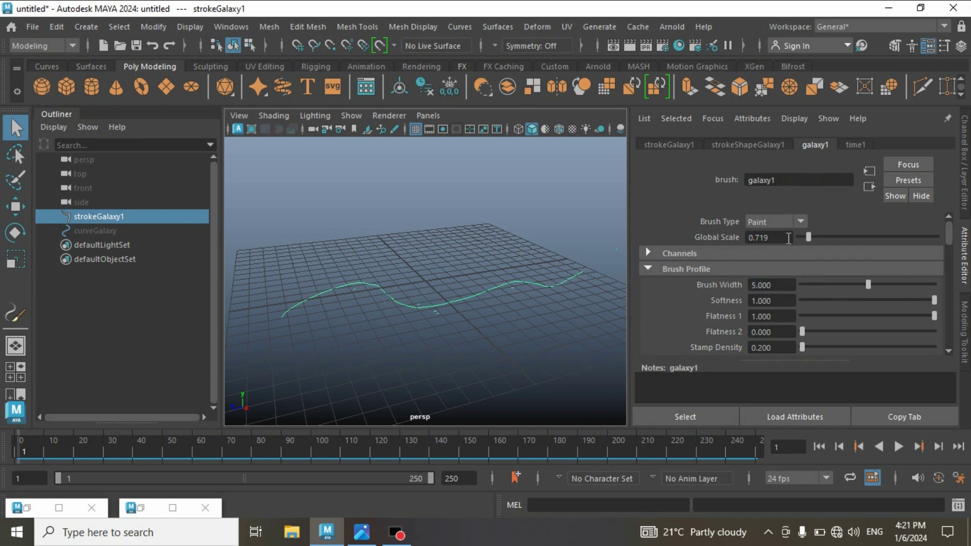
drag(807, 236, 940, 237)
Step: Raise strokeGalaxy1 along Y so it floats above the ground grid
alt+right_drag(547, 320, 372, 321)
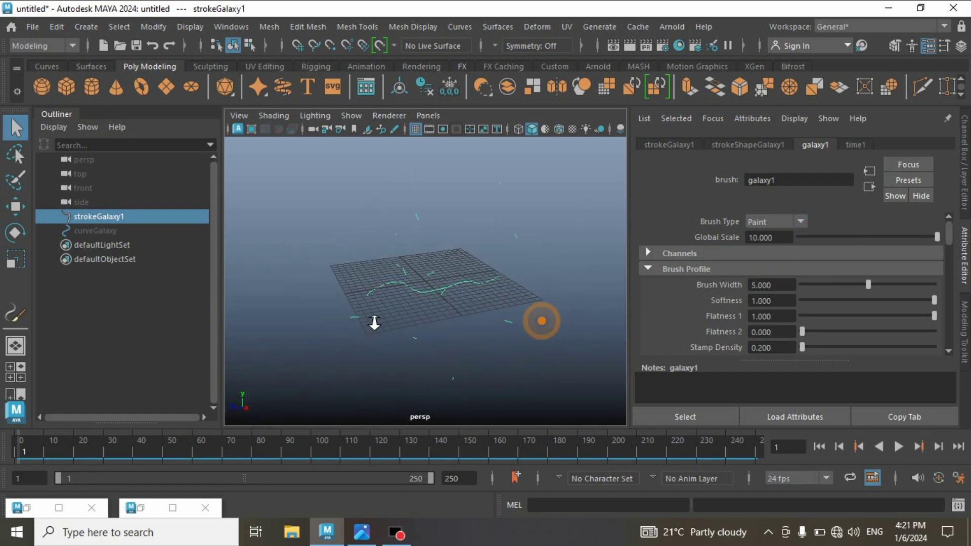
click(15, 206)
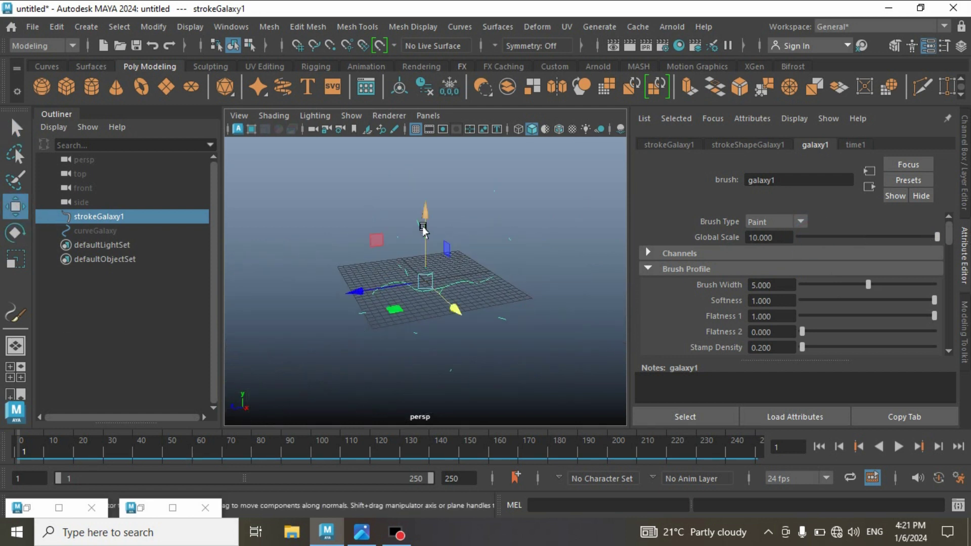
drag(422, 226, 421, 155)
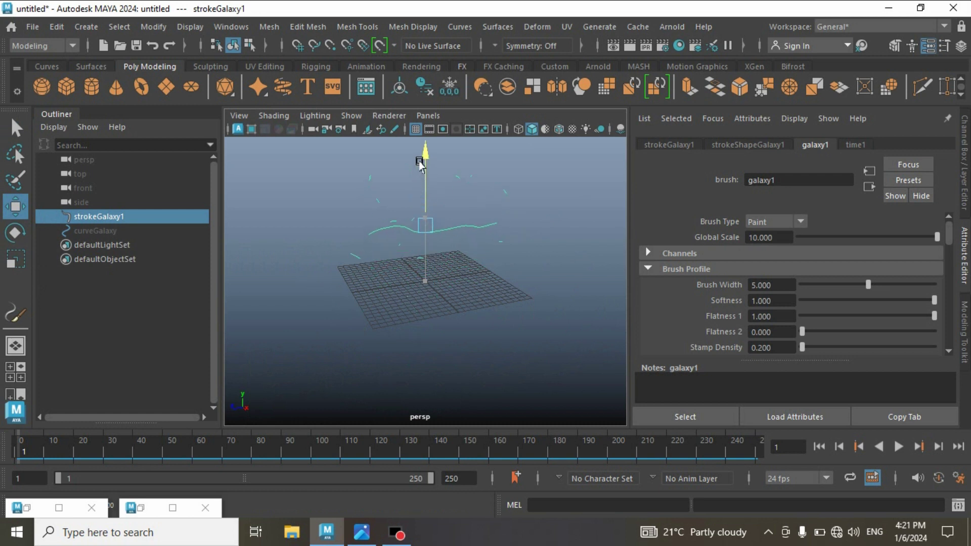
alt+drag(420, 243, 449, 342)
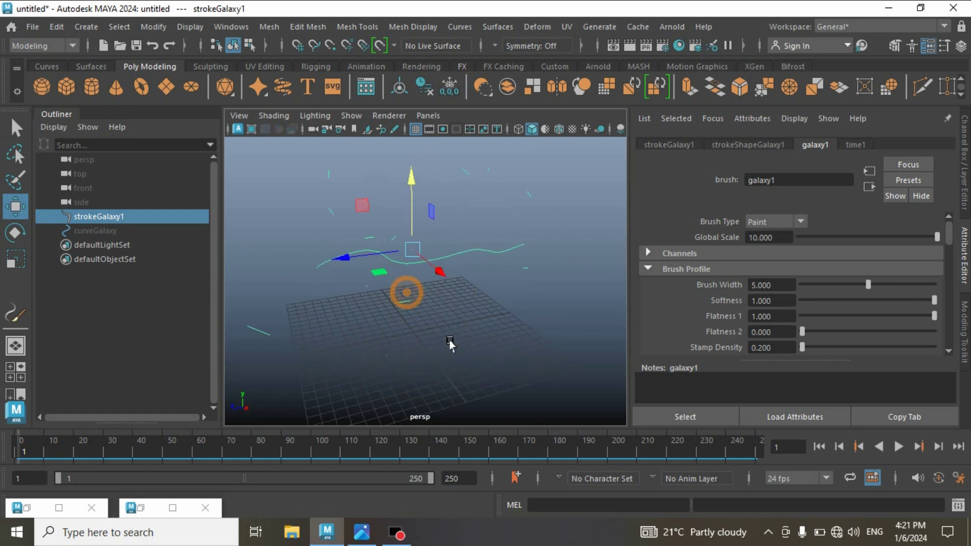
Step: Paint a strokeSpaceGasPink1 stroke with spaceGasPink.mel and lift it above the grid
click(139, 507)
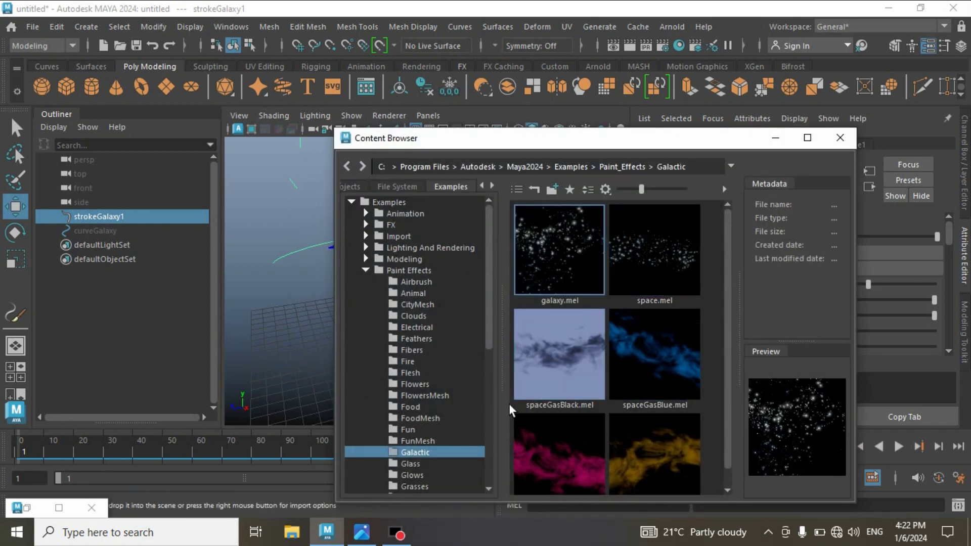
drag(612, 144, 612, 82)
scroll(499, 423, down, 1)
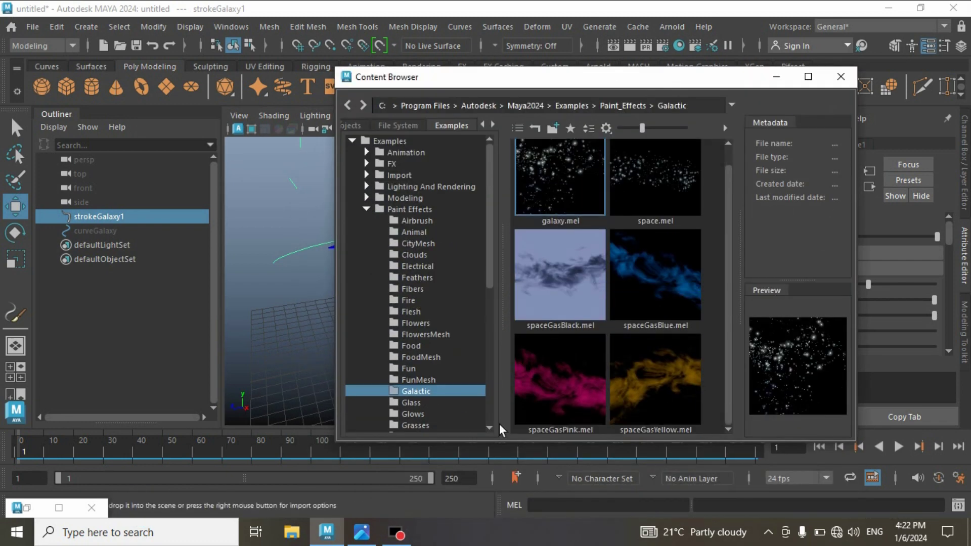
click(551, 395)
click(775, 77)
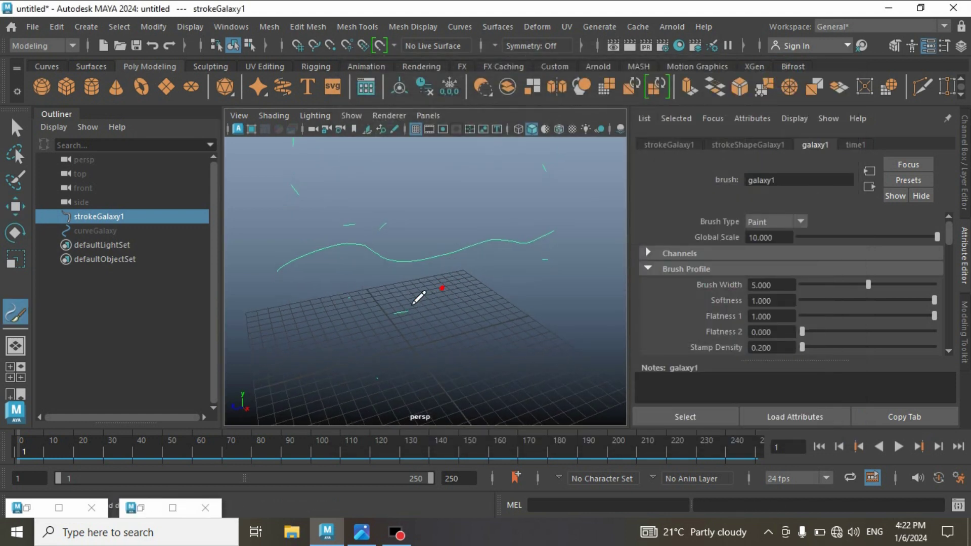
drag(294, 392, 518, 308)
key(w)
drag(407, 292, 391, 157)
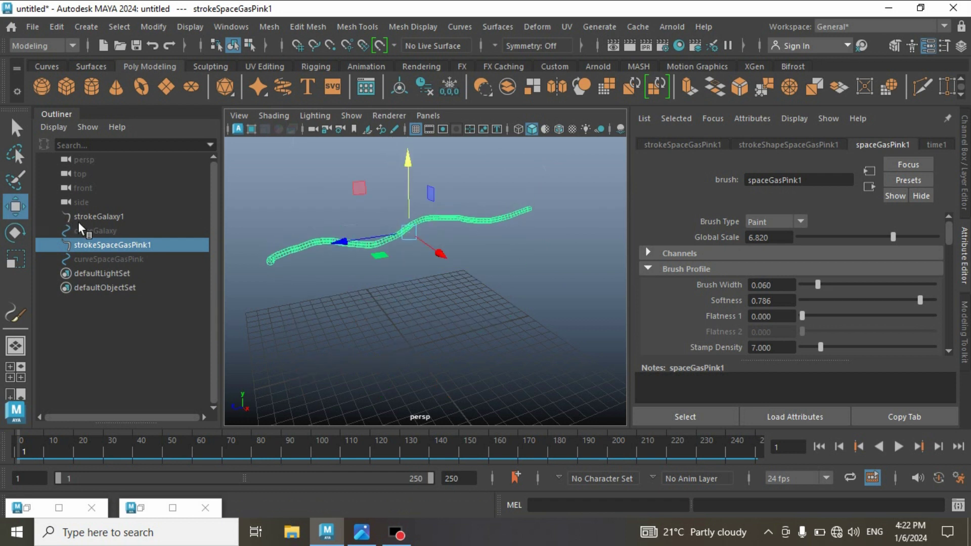
Step: Select only strokeSpaceGasPink1 and slide it left along the X axis
ctrl+click(99, 216)
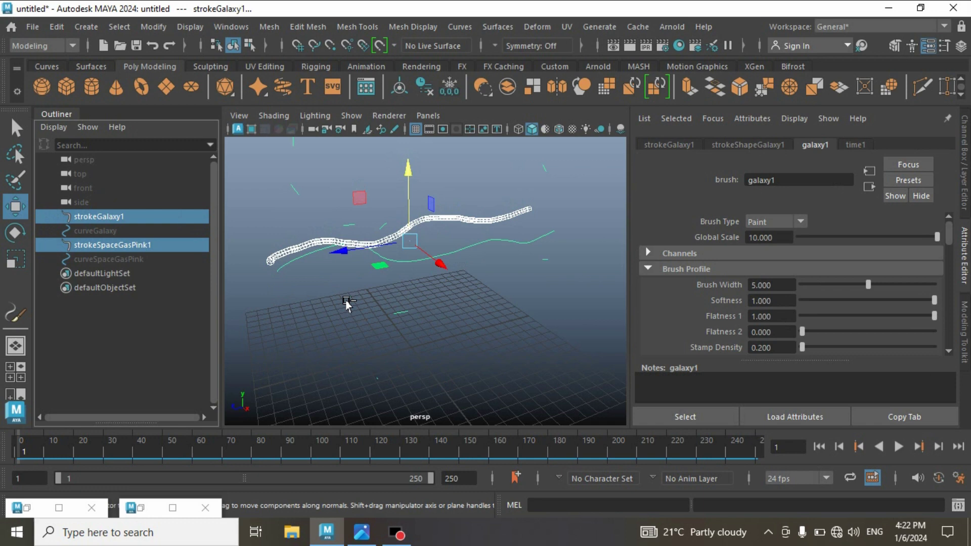
mouse_move(345, 304)
alt+mouse_down()
mouse_move(433, 293)
mouse_move(462, 304)
mouse_move(448, 299)
alt+mouse_up()
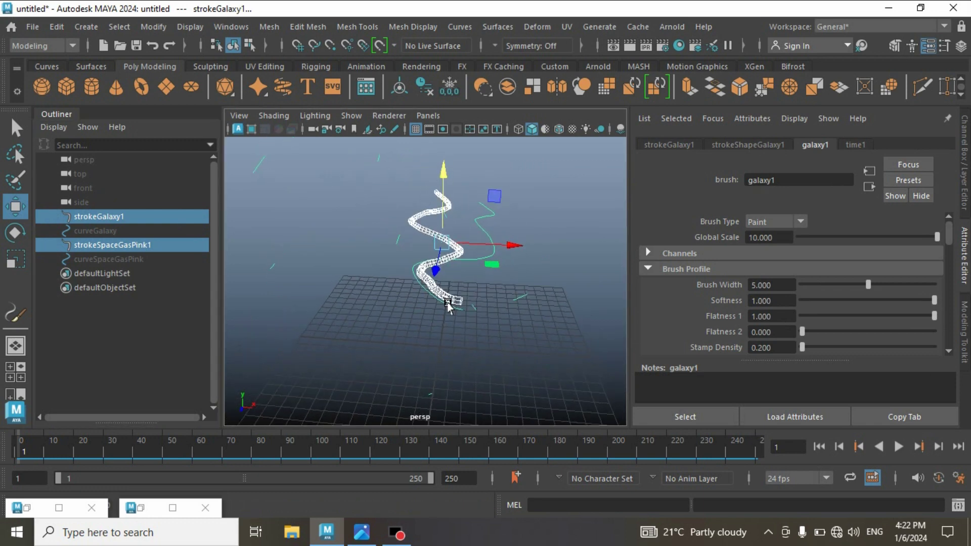
click(96, 246)
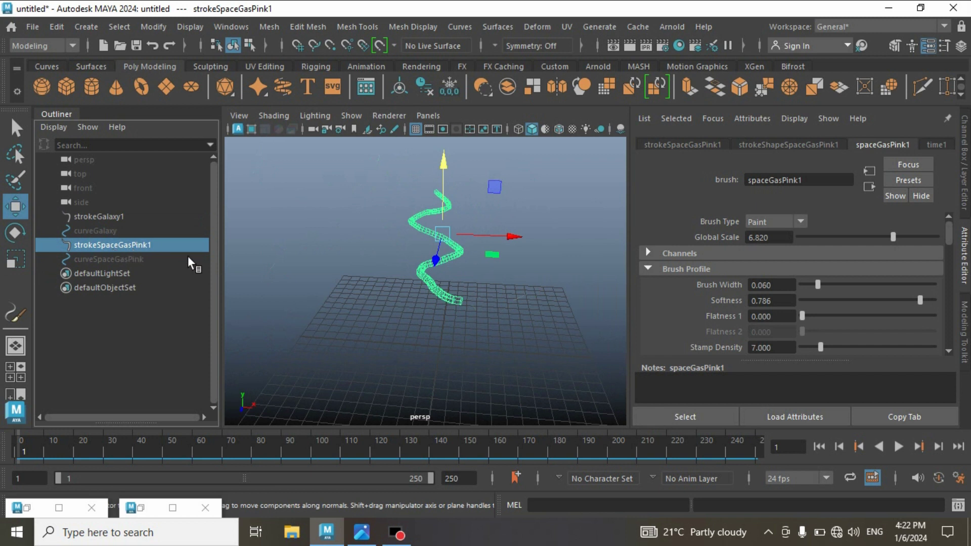
drag(514, 236, 473, 238)
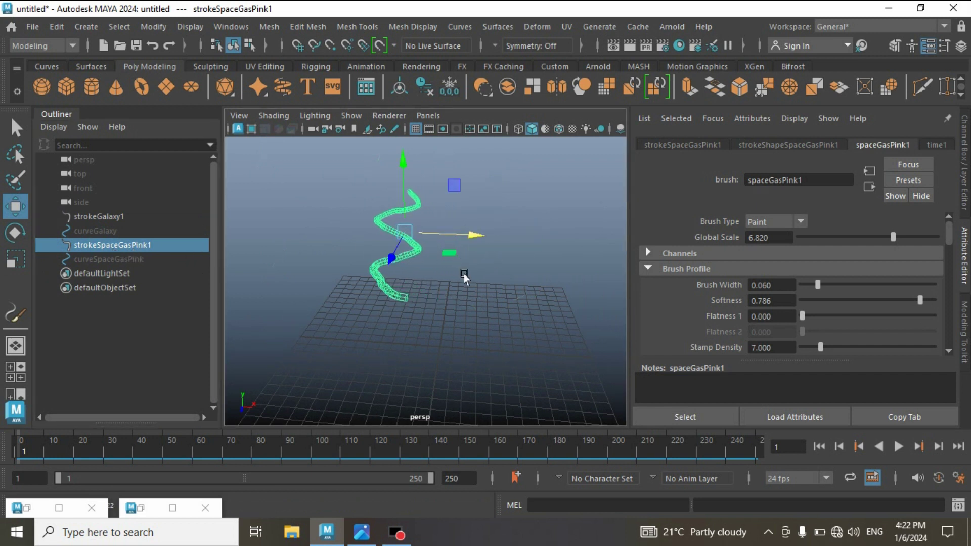
Step: Give spaceGasPink1 brush width 2 and global scale 6, after trying 10 first
double_click(779, 284)
text(2)
key(Return)
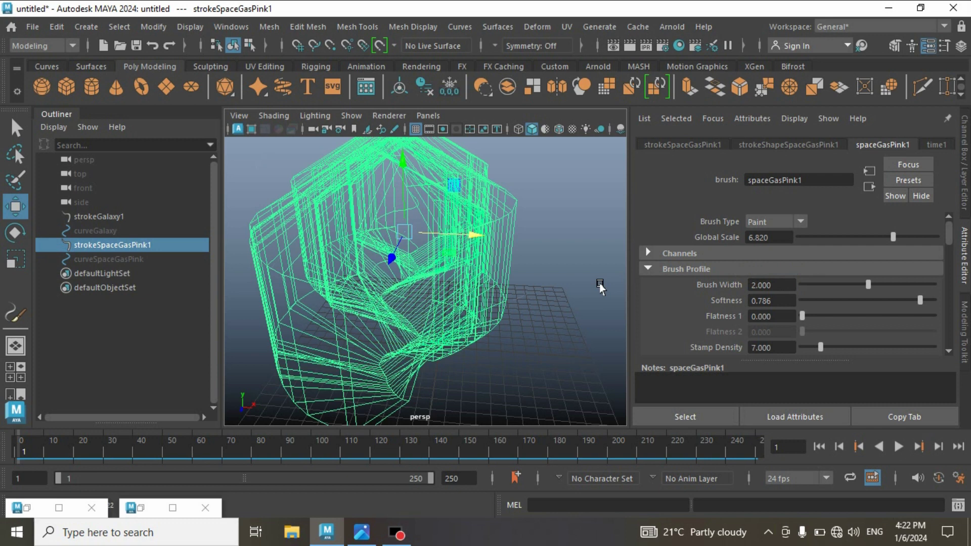
double_click(774, 236)
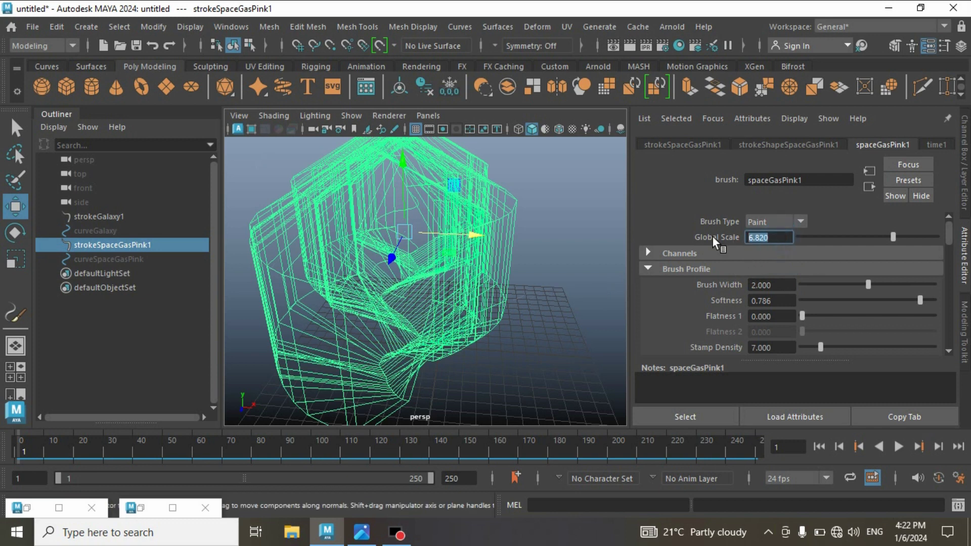
text(10)
key(Return)
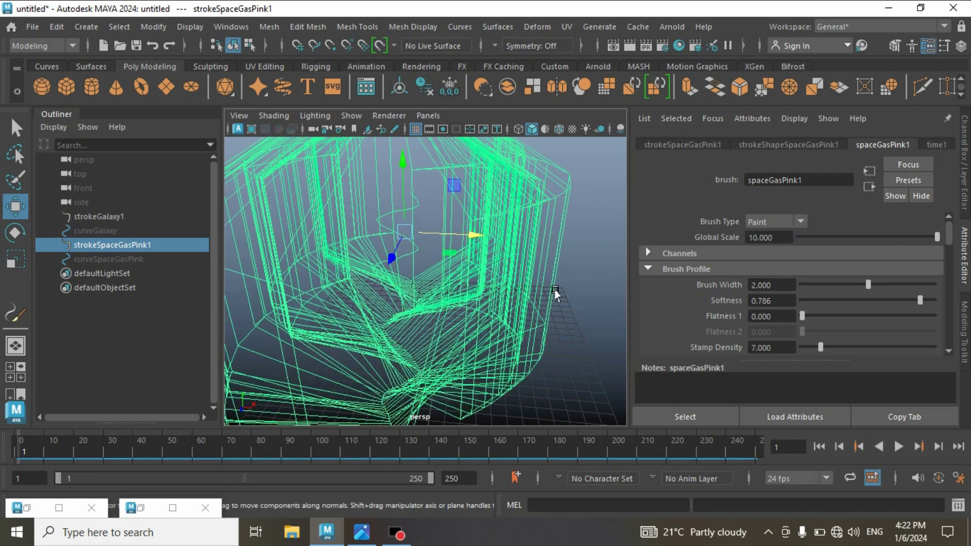
scroll(568, 318, down, 3)
scroll(488, 325, down, 2)
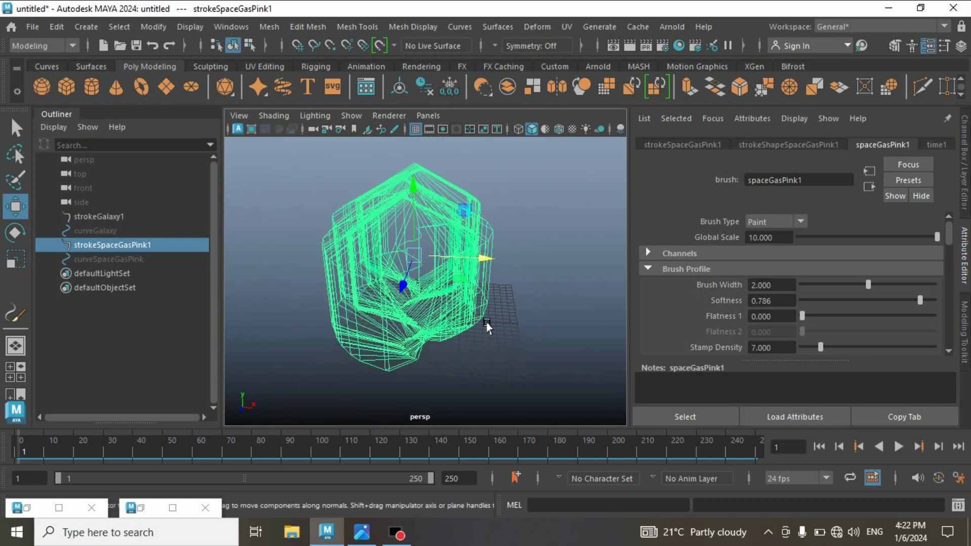
mouse_move(488, 326)
alt+mouse_down()
mouse_move(384, 311)
mouse_move(397, 318)
alt+mouse_up()
double_click(774, 237)
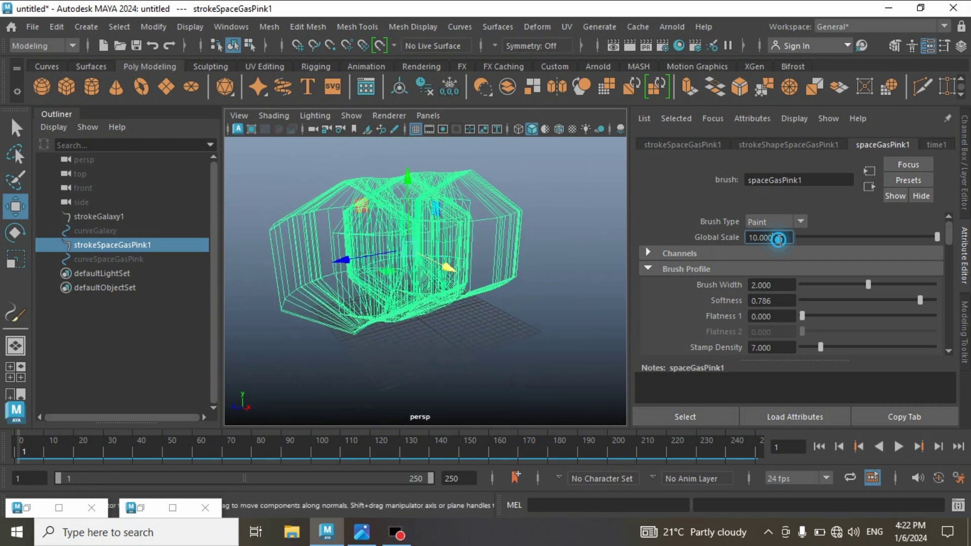
text(6)
key(Return)
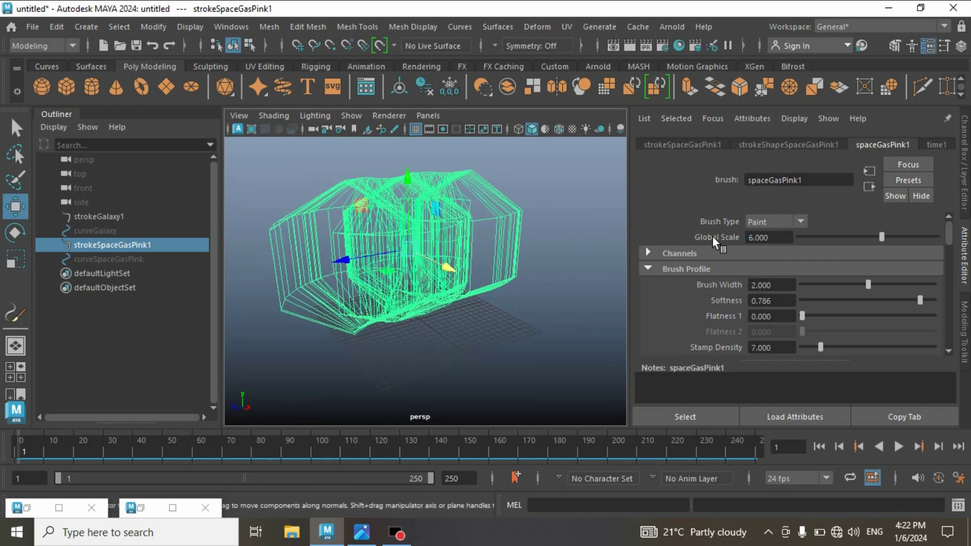
mouse_move(411, 351)
alt+mouse_down()
mouse_move(445, 359)
mouse_move(461, 275)
mouse_move(414, 275)
alt+mouse_up()
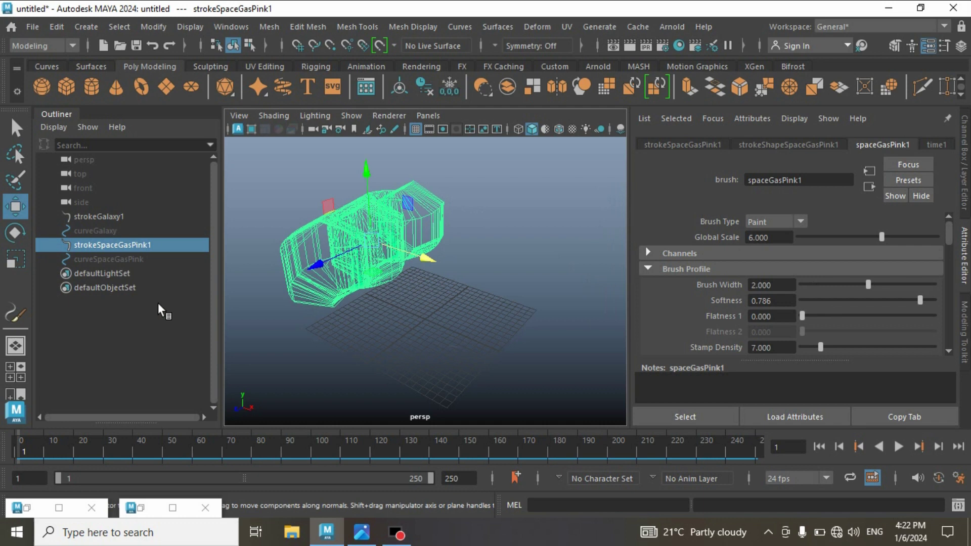
Step: Paint a strokeSpaceGasBlue1 stroke with spaceGasBlue.mel and begin raising it along Y
click(141, 510)
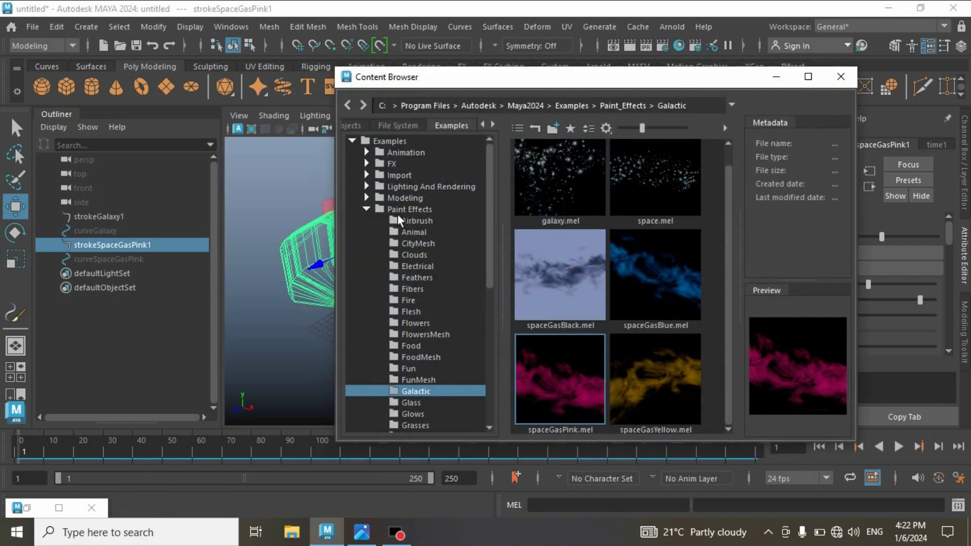
click(654, 268)
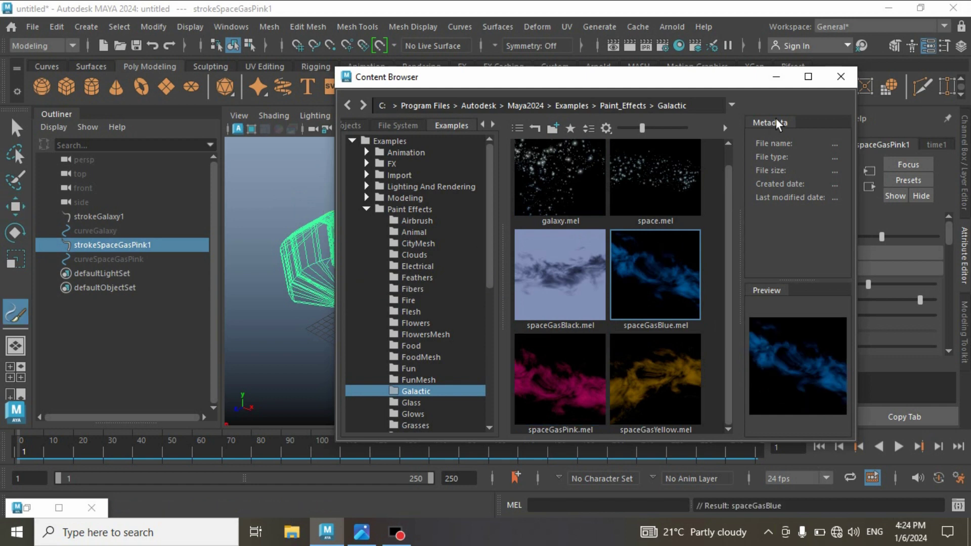
click(778, 82)
click(371, 359)
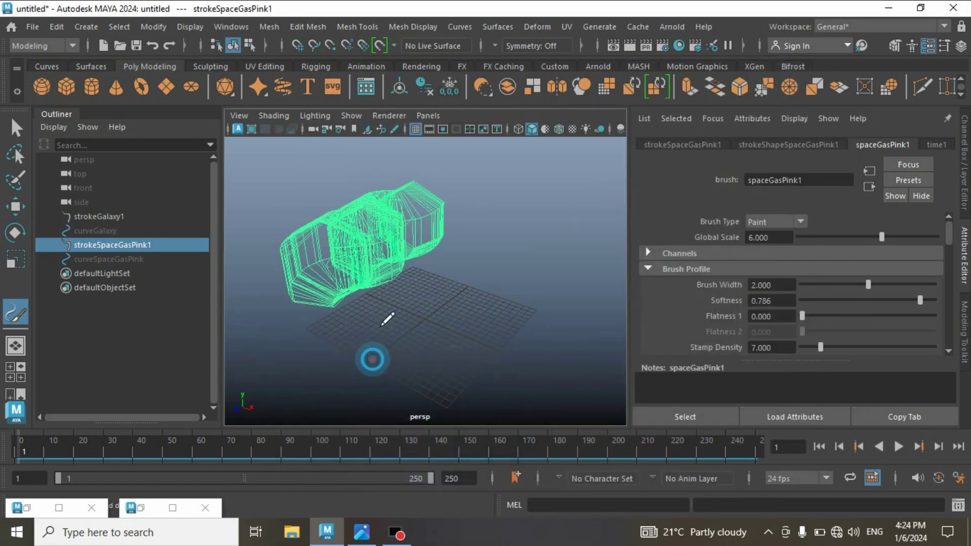
drag(497, 267, 497, 267)
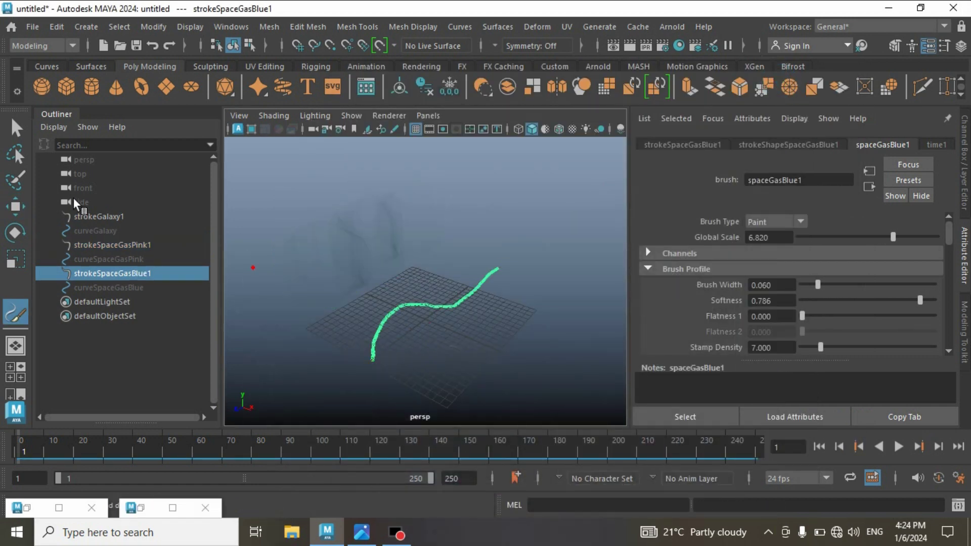
click(16, 206)
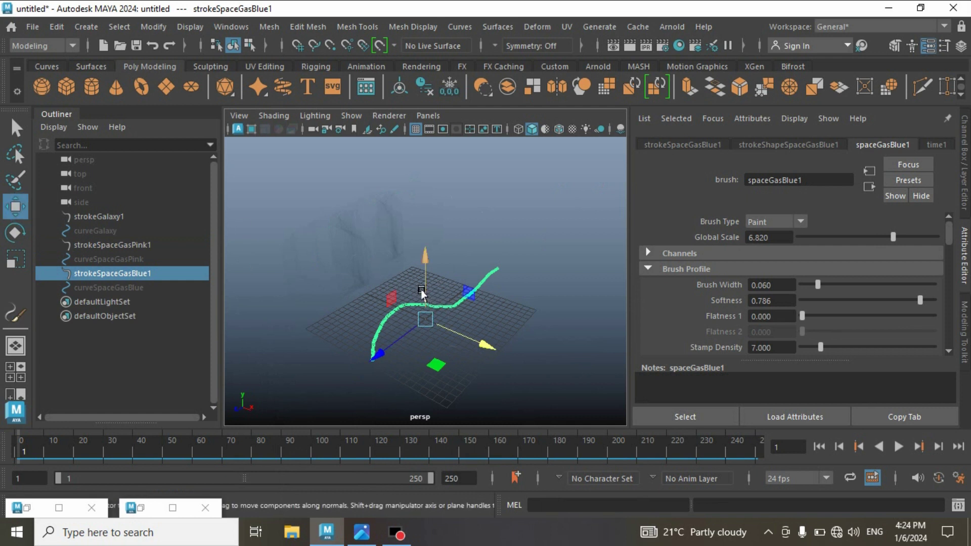
drag(423, 258, 406, 188)
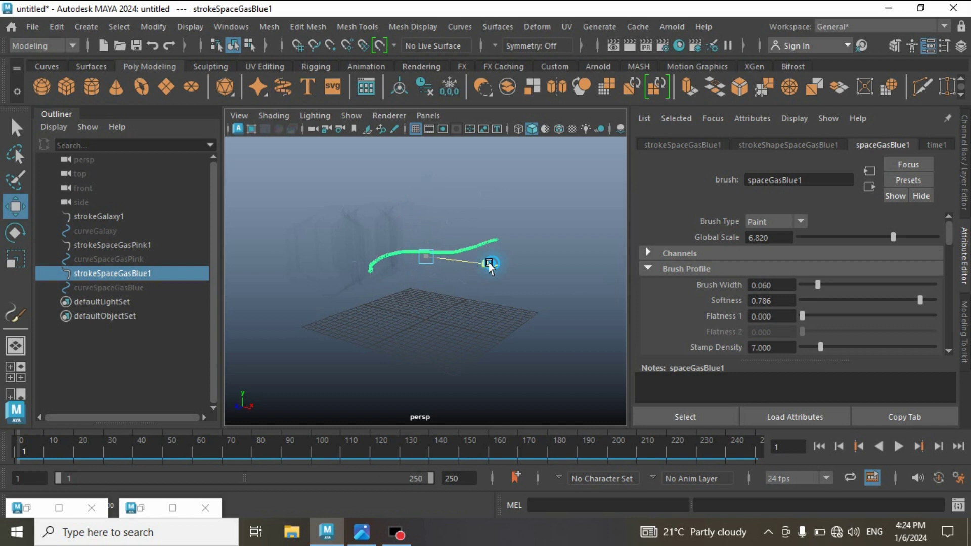
Step: Move the blue stroke up and left, then give spaceGasBlue1 global scale 10 and brush width 6
mouse_move(485, 265)
mouse_down()
mouse_move(330, 245)
mouse_move(472, 303)
mouse_up()
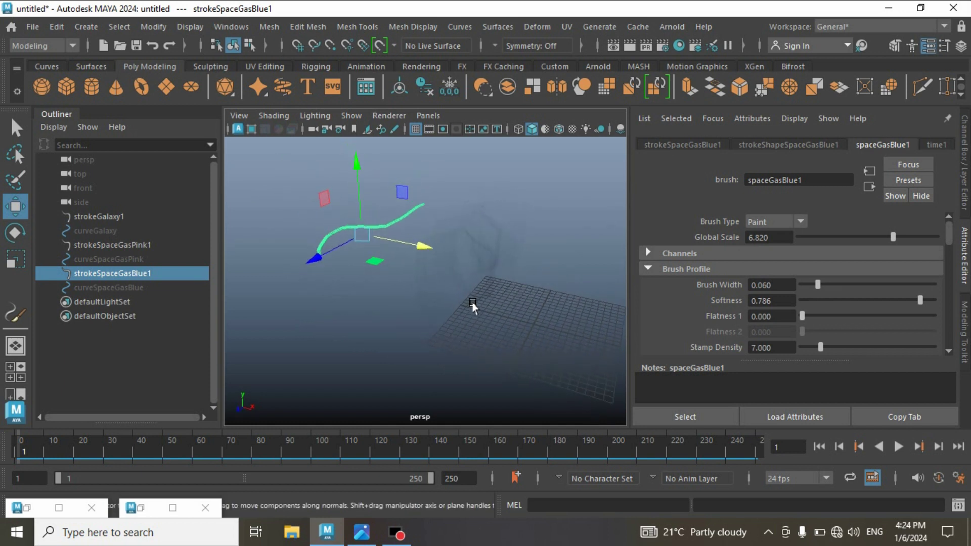
double_click(784, 237)
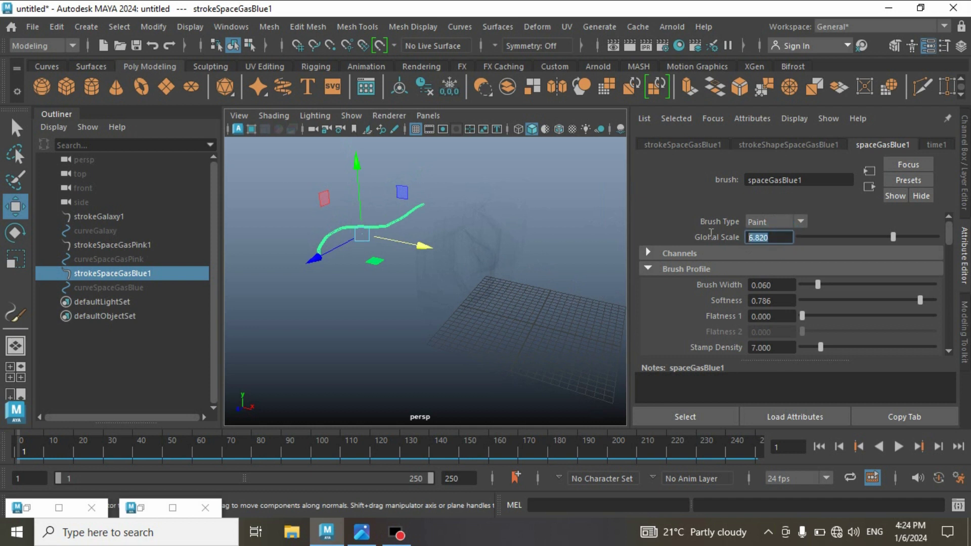
text(10)
key(Tab)
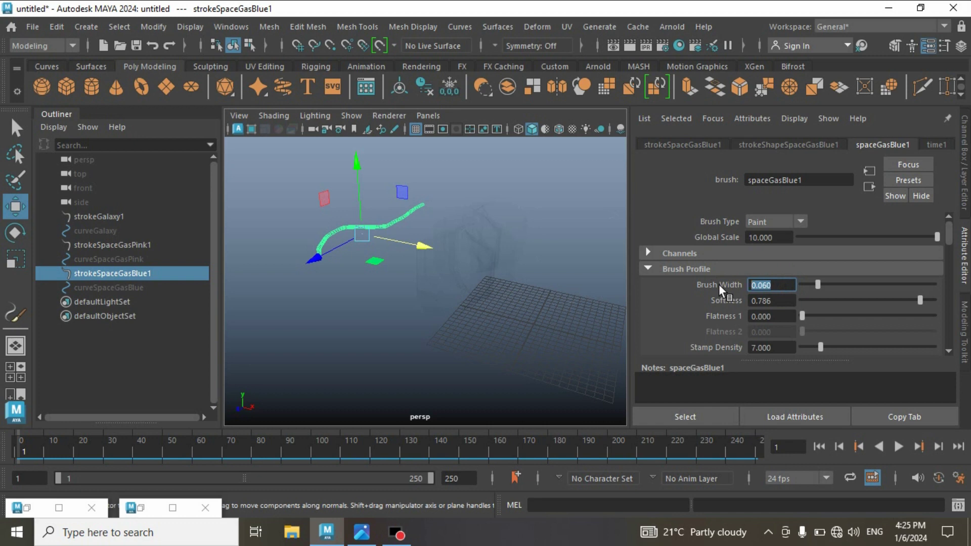
text(6)
key(Return)
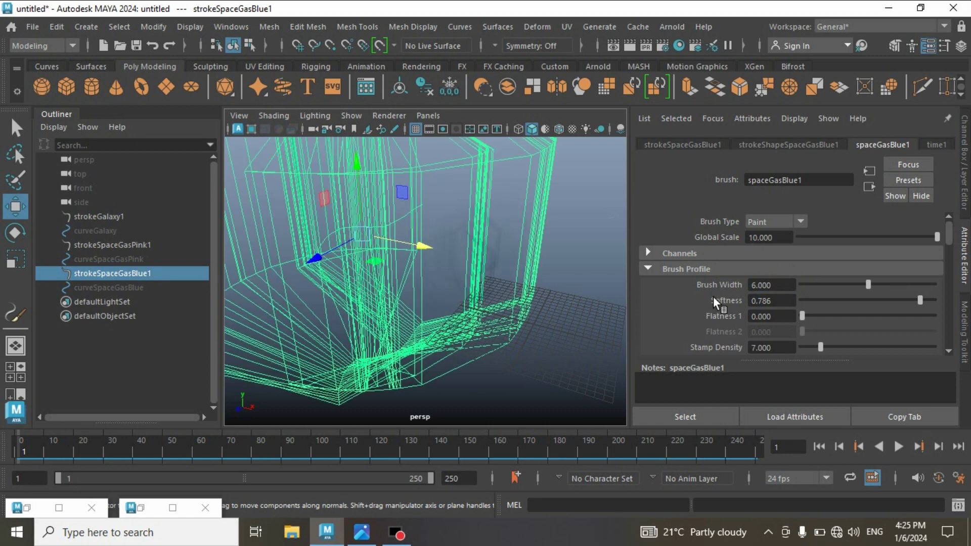
key(f)
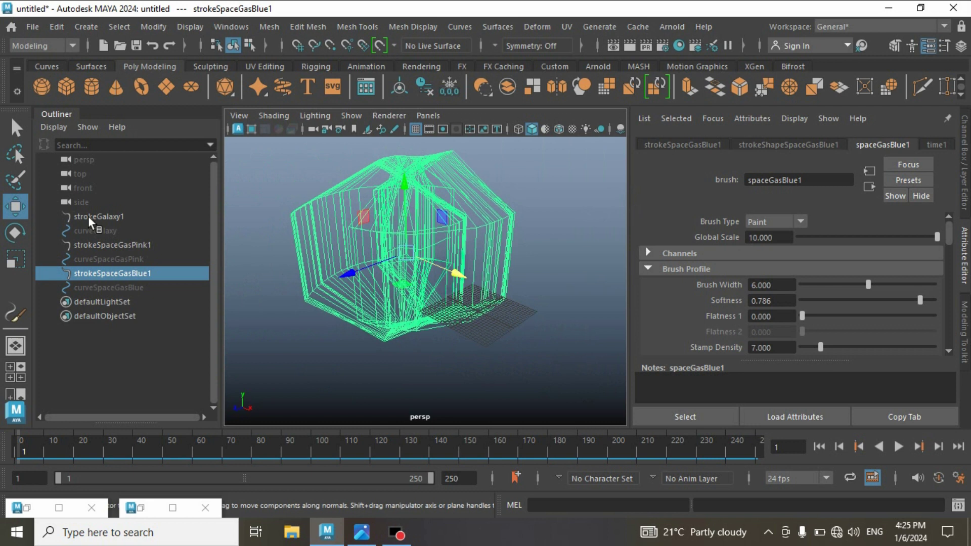
Step: Set strokeGalaxy1's Color 1 and Tube Shading Color 2 to cyan
click(88, 216)
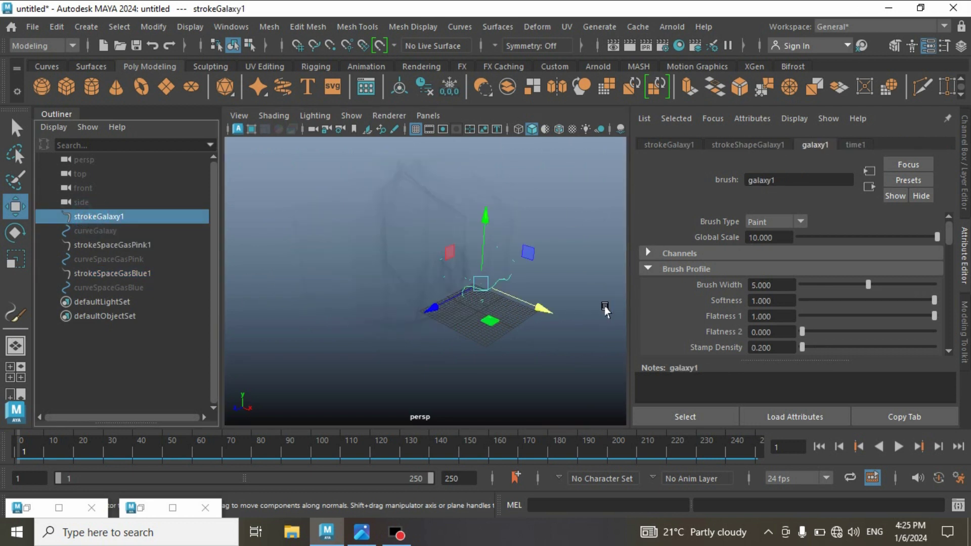
drag(948, 245, 947, 264)
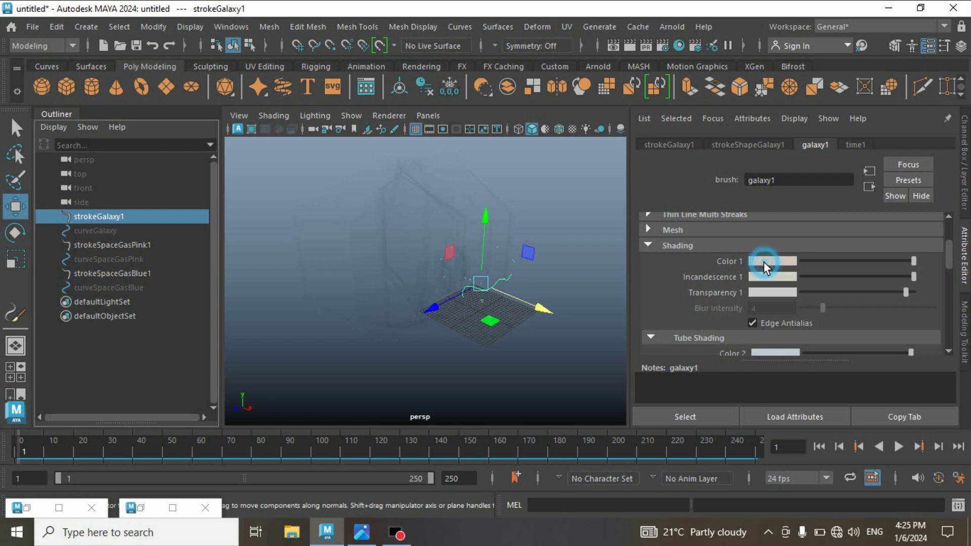
click(764, 262)
click(736, 252)
drag(949, 259, 951, 280)
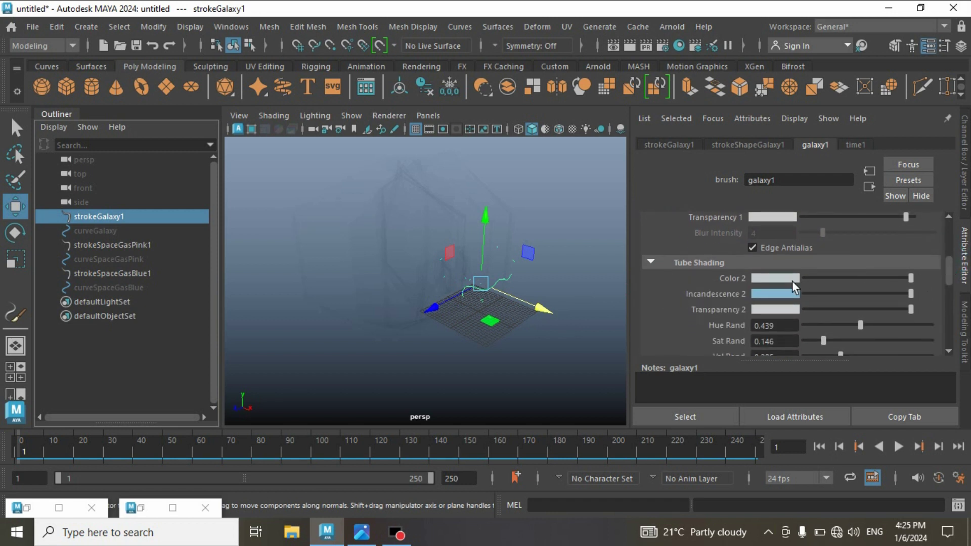
click(773, 279)
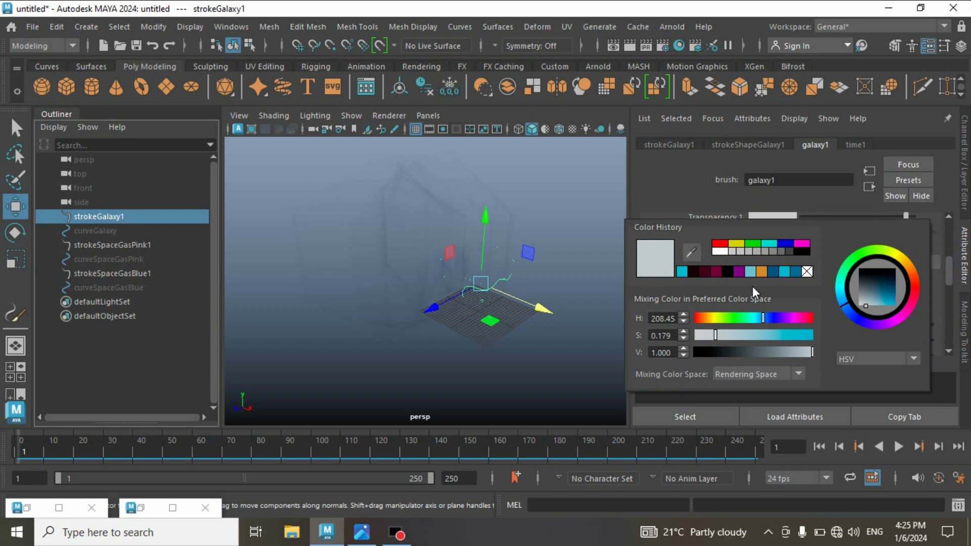
click(783, 274)
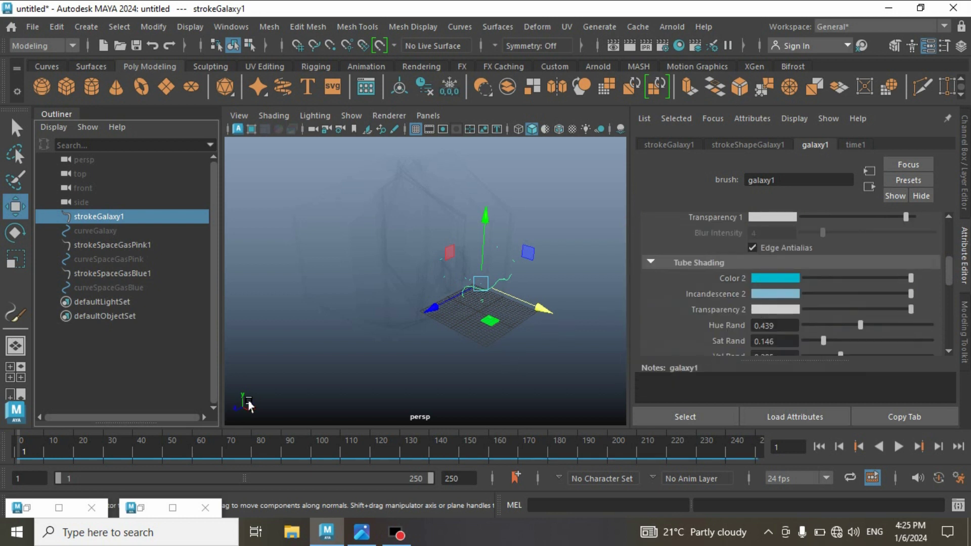
click(232, 29)
mouse_move(268, 141)
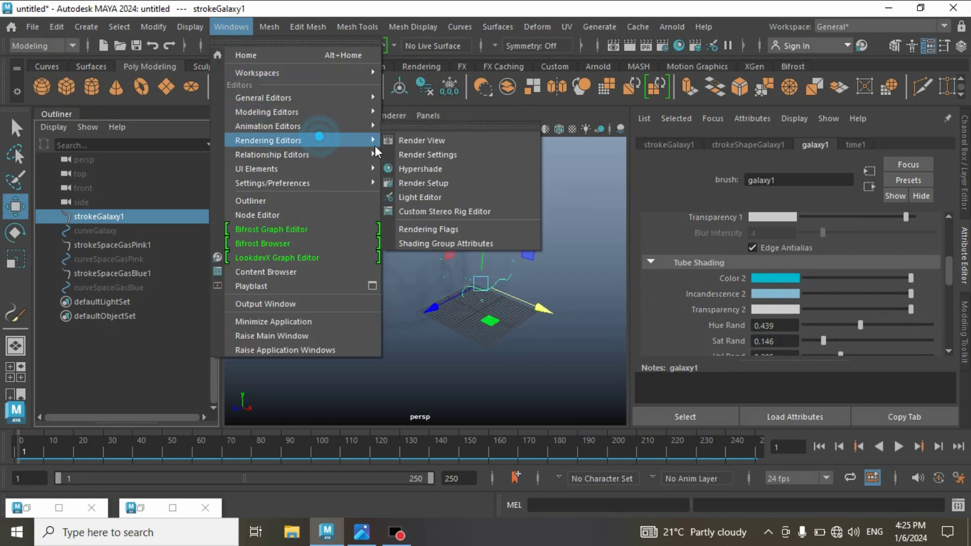
Step: Use Maya Software with the HD 1080 preset, a locked width/height ratio, and 300 pixels/inch
click(421, 154)
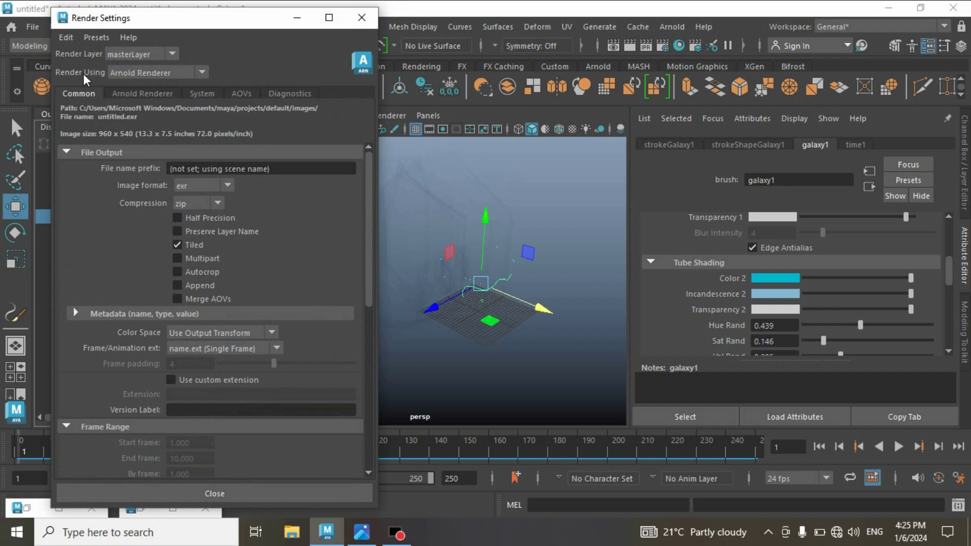
click(149, 69)
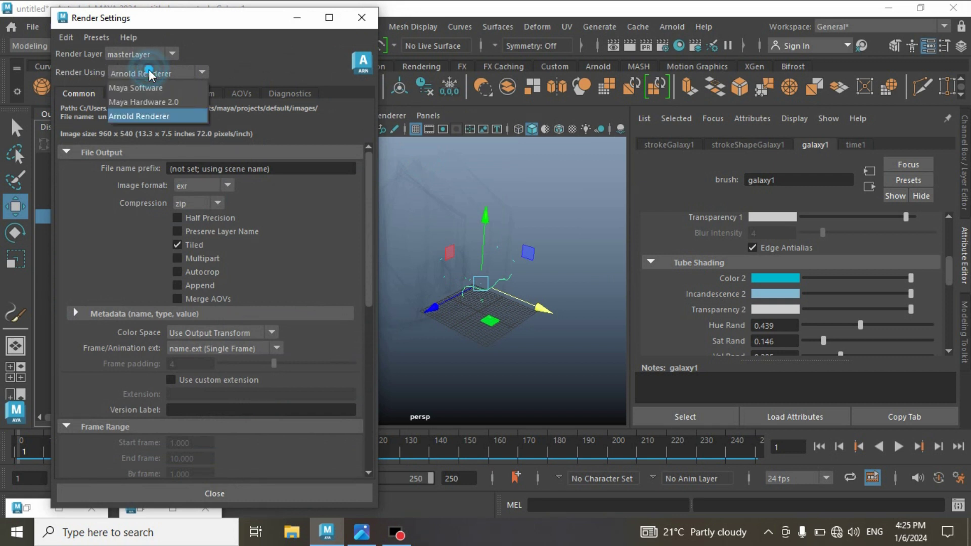
click(149, 88)
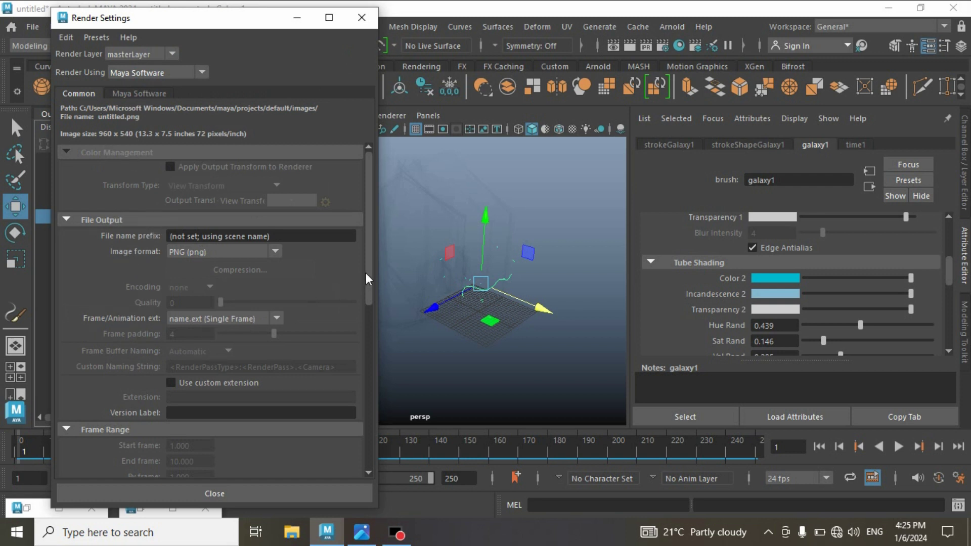
drag(366, 272, 378, 401)
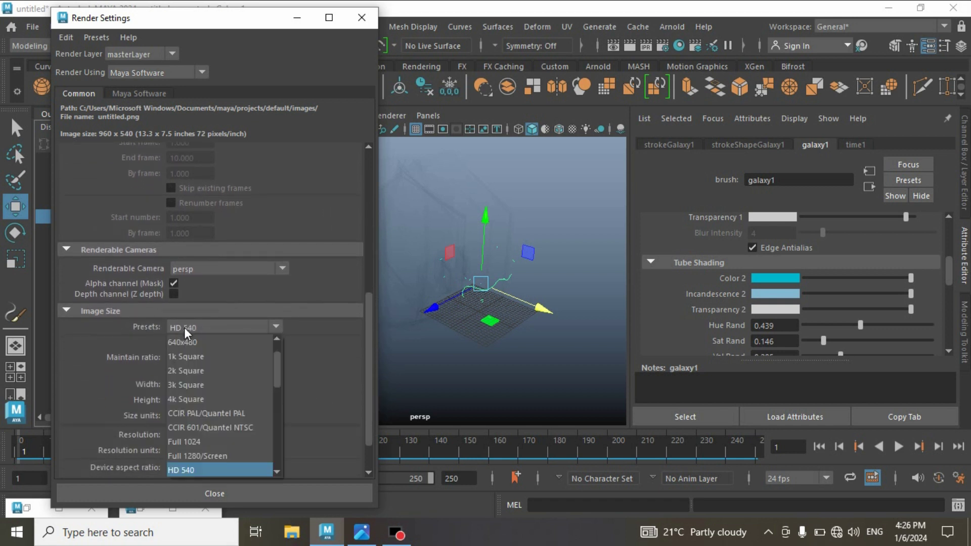
click(274, 378)
drag(275, 382, 276, 399)
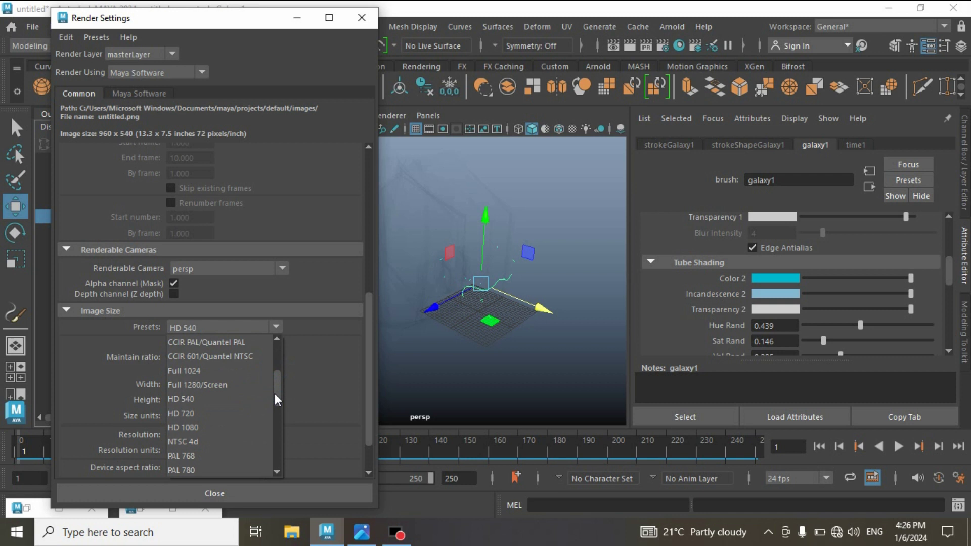
click(186, 427)
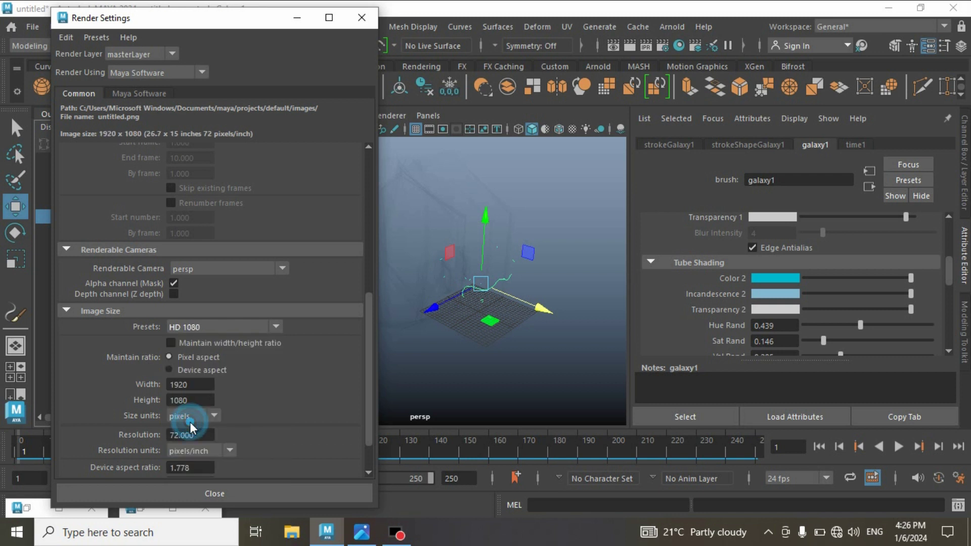
click(172, 343)
click(201, 435)
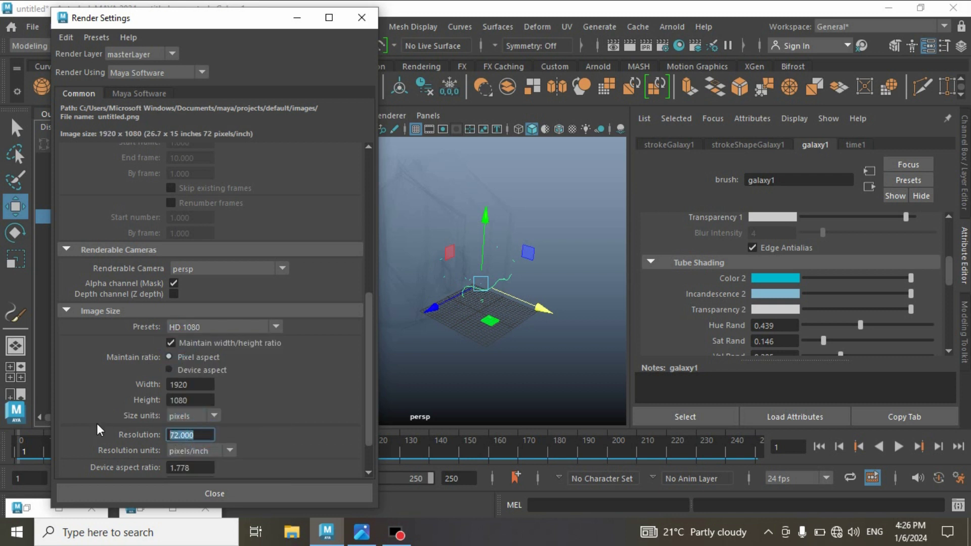
text(3)
Step: Enable Oversample in Paint Effects Rendering Options and close Render Settings
click(143, 95)
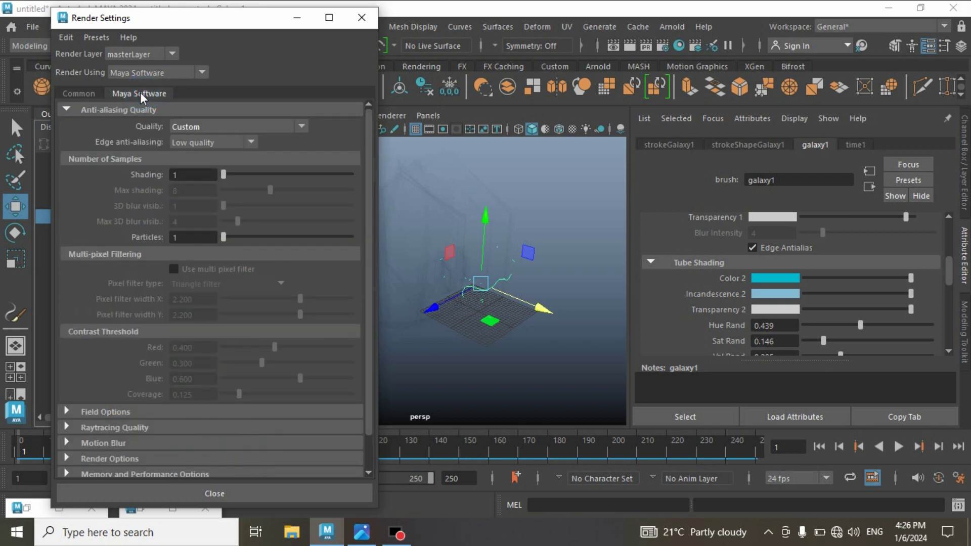
scroll(369, 276, down, 2)
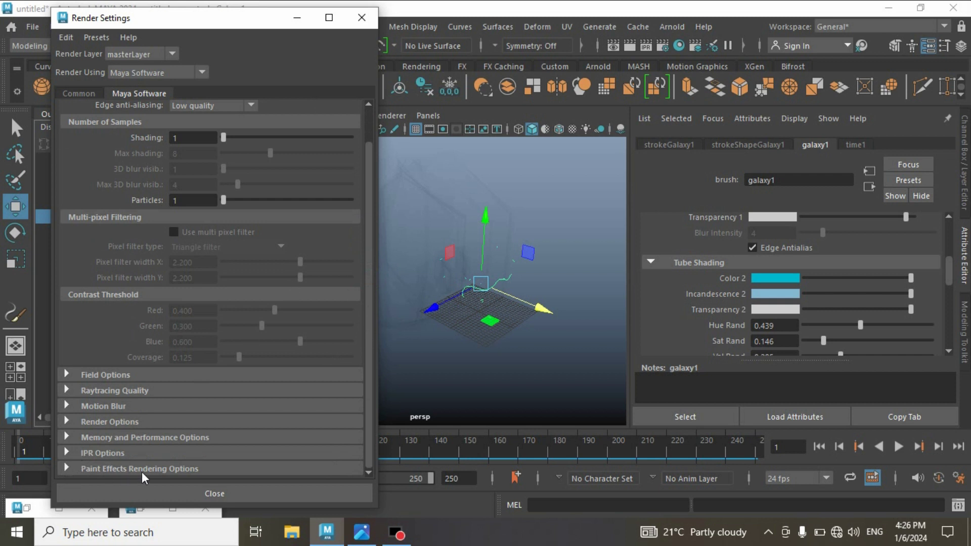
click(66, 468)
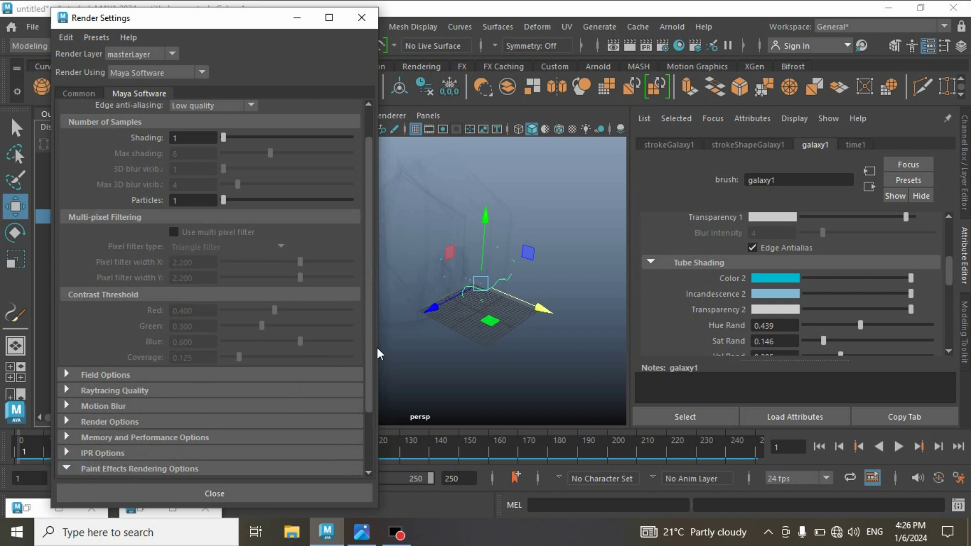
scroll(369, 353, down, 4)
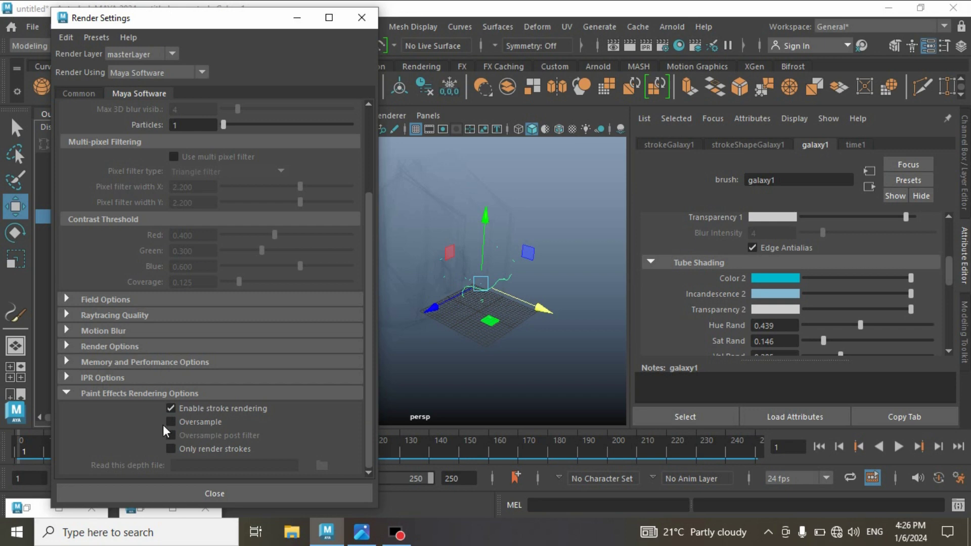
click(179, 424)
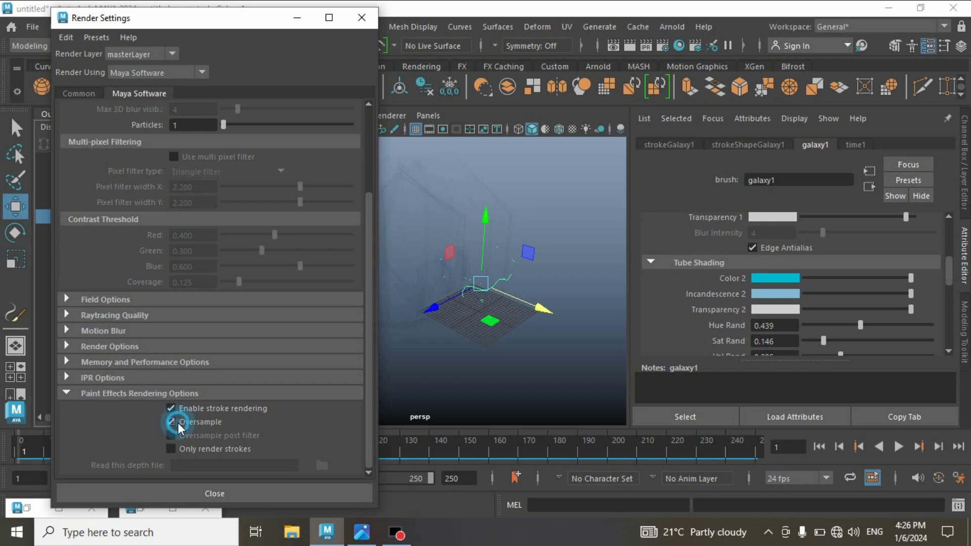
click(278, 491)
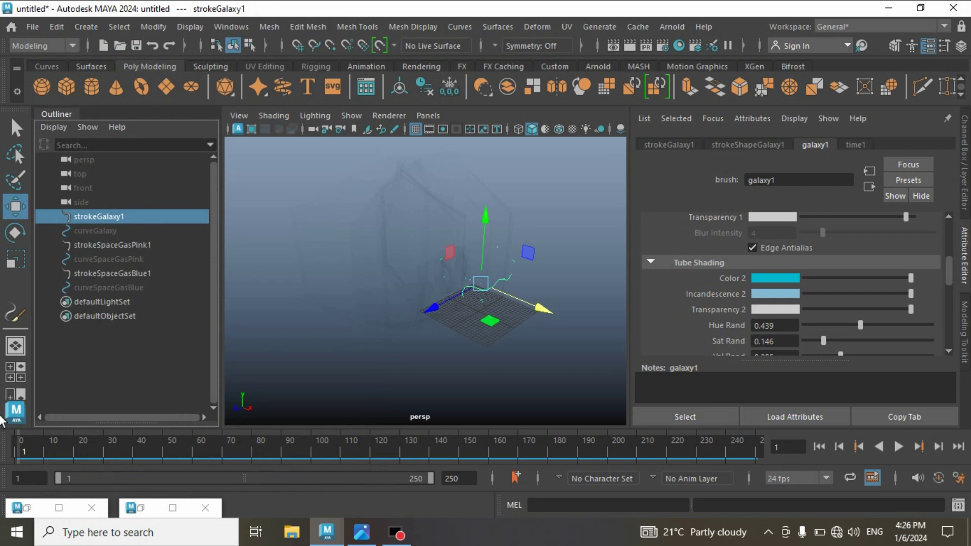
Step: Bring back Render View and re-render the galaxy preview region at 1920 x 1080
click(26, 506)
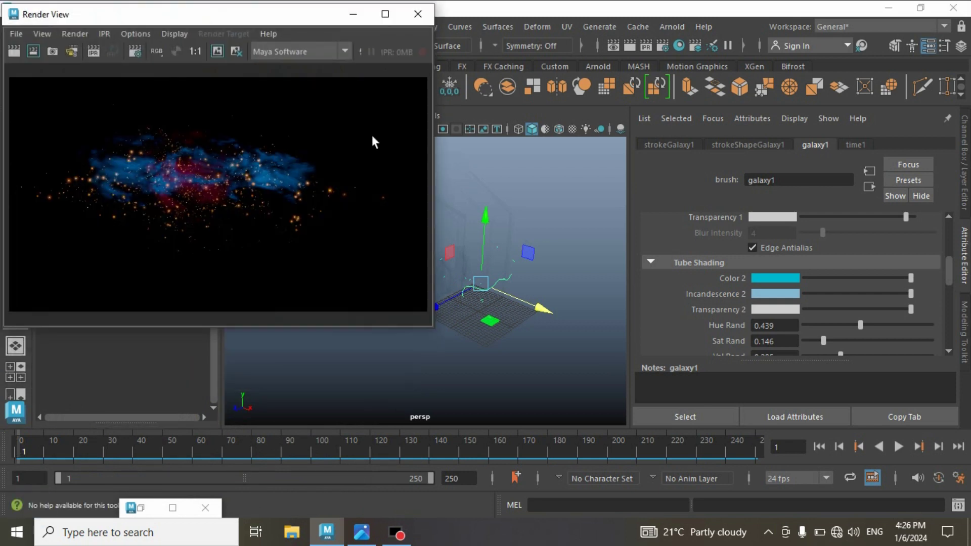
click(32, 52)
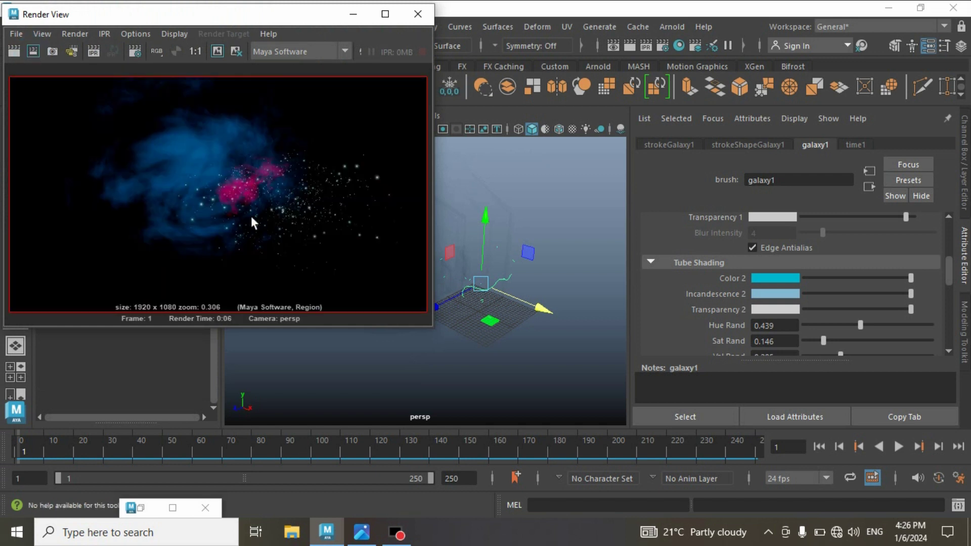
Step: Put Render View away and set the galaxy brush's Color 1 and tube Color 2 to orange
click(353, 14)
scroll(947, 262, up, 2)
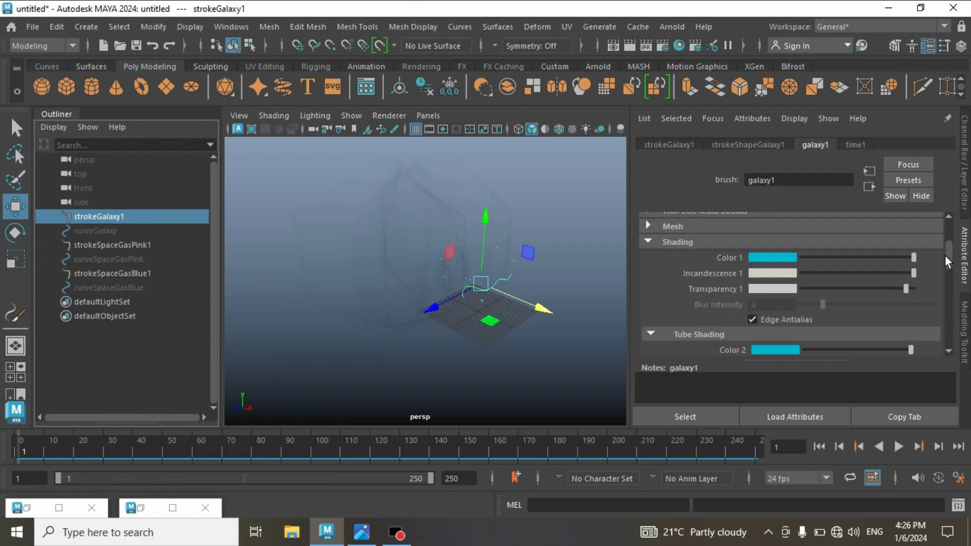
click(781, 259)
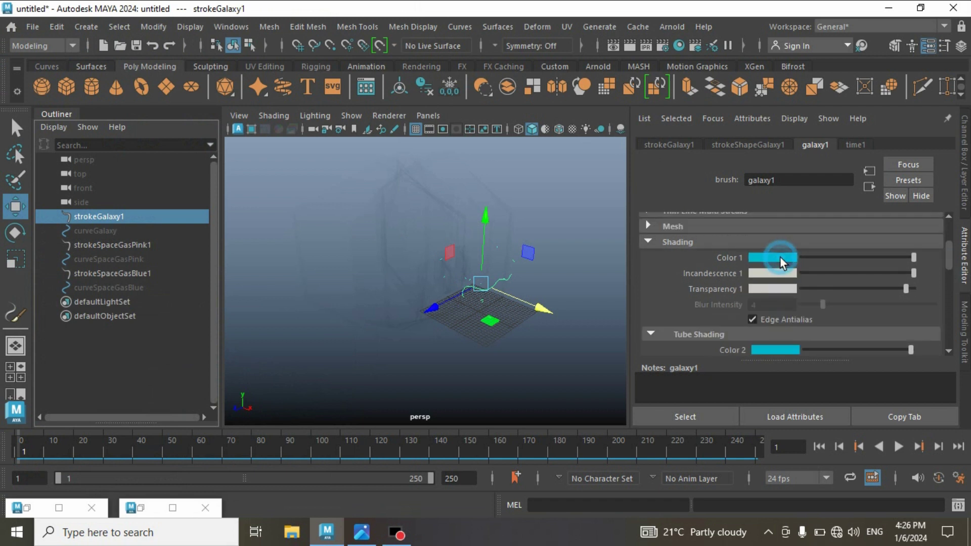
click(781, 254)
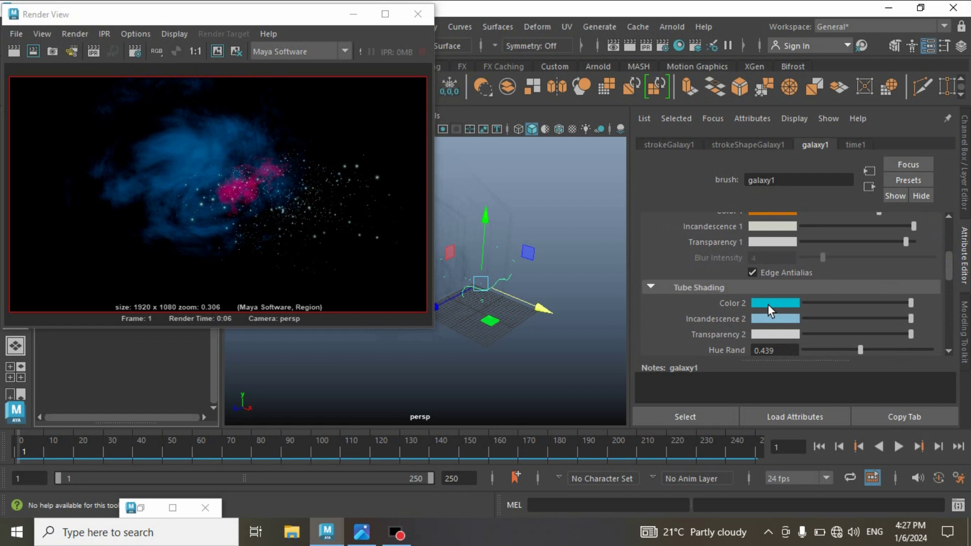
click(767, 304)
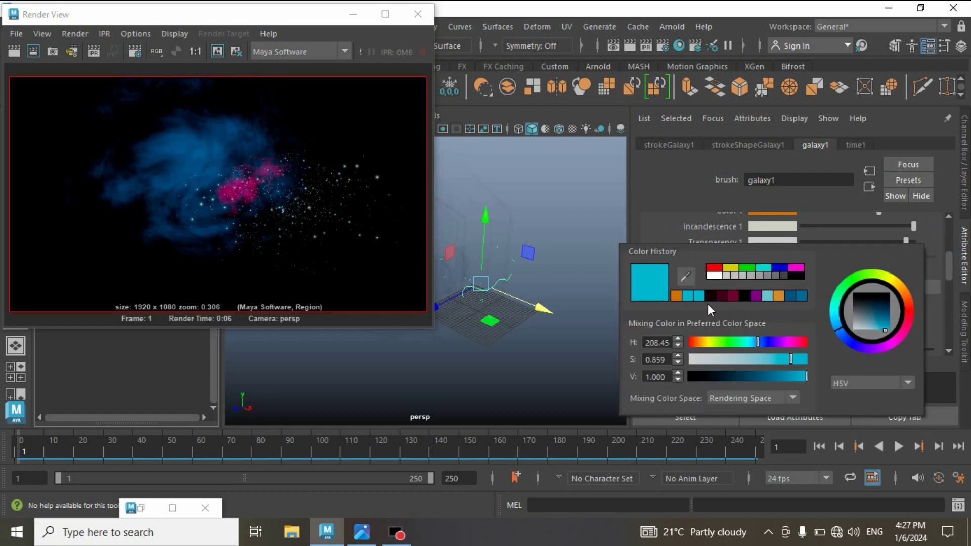
click(779, 293)
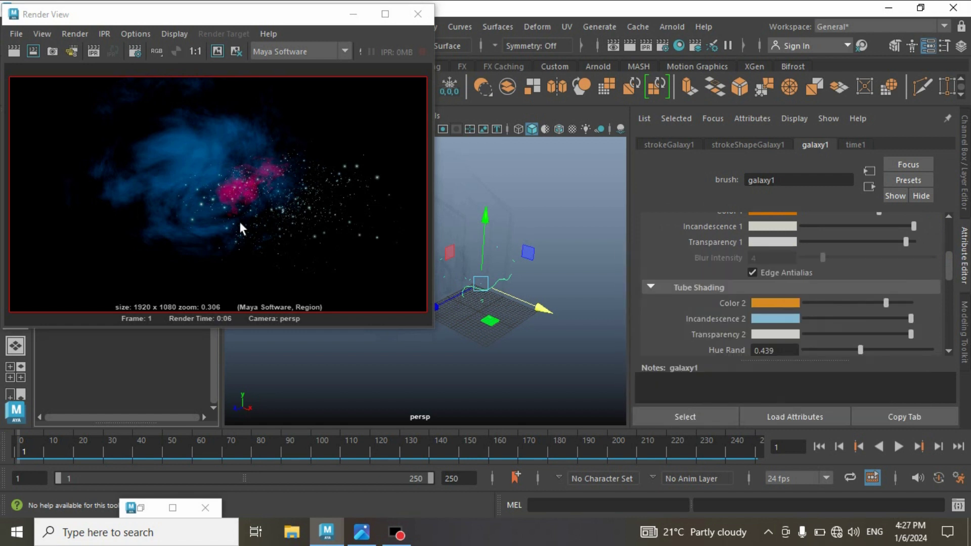
drag(949, 269, 951, 310)
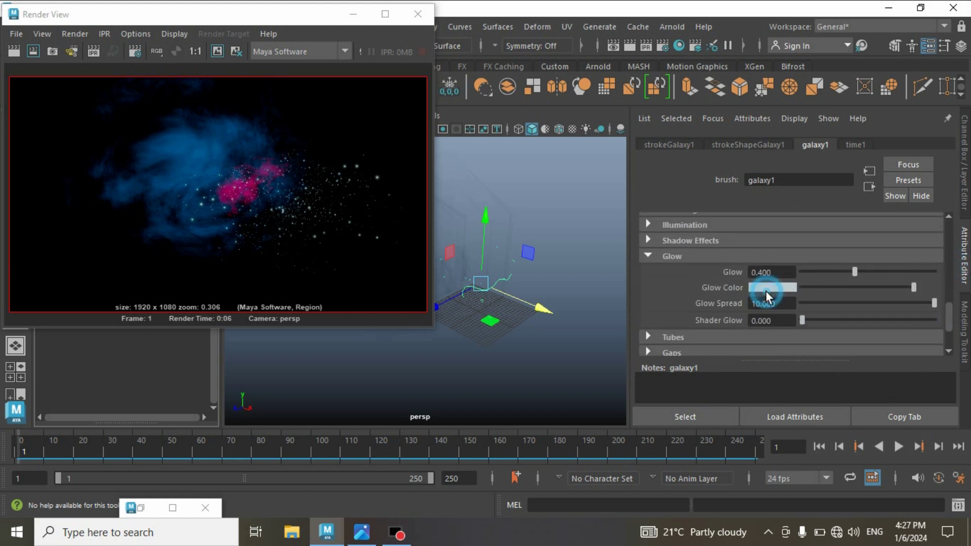
Step: Set the galaxy's Glow Color to orange and re-render the region
click(764, 287)
click(687, 283)
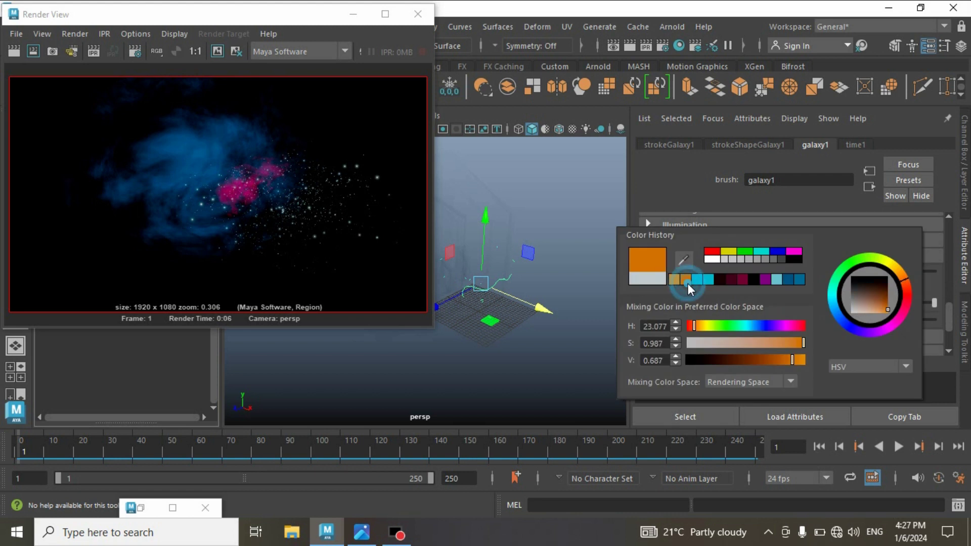
click(31, 52)
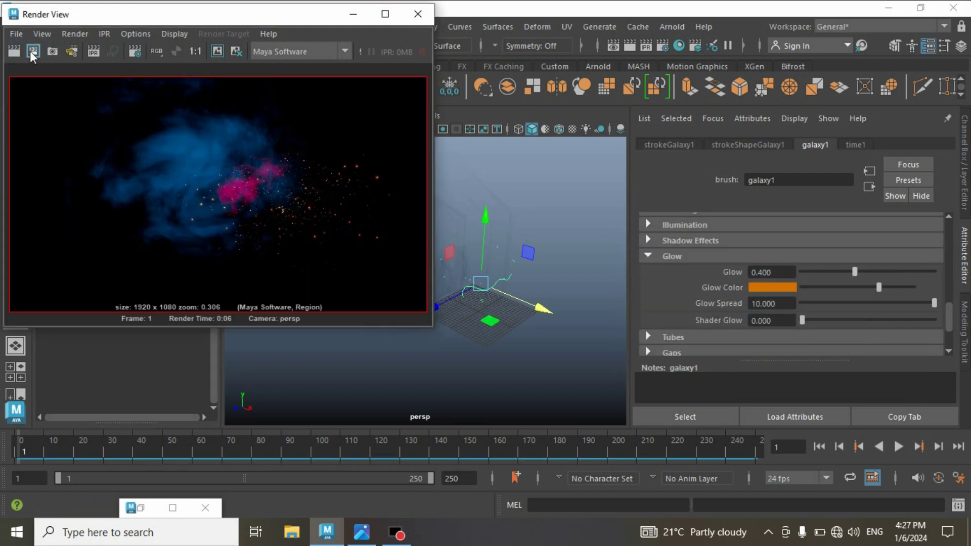
scroll(575, 347, up, 3)
scroll(573, 347, up, 2)
click(32, 52)
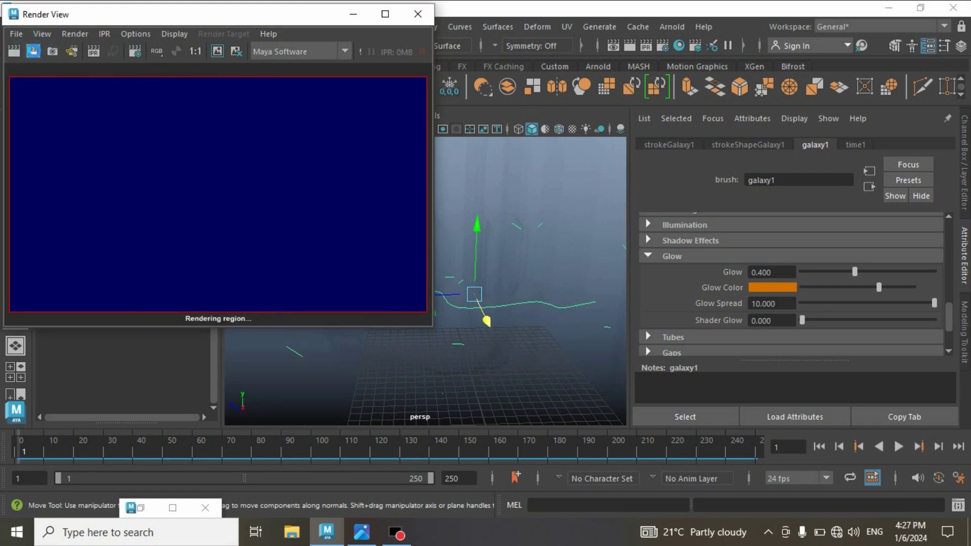
Step: Set Shader Glow to 0.005 and raise Glow to 0.630
click(773, 320)
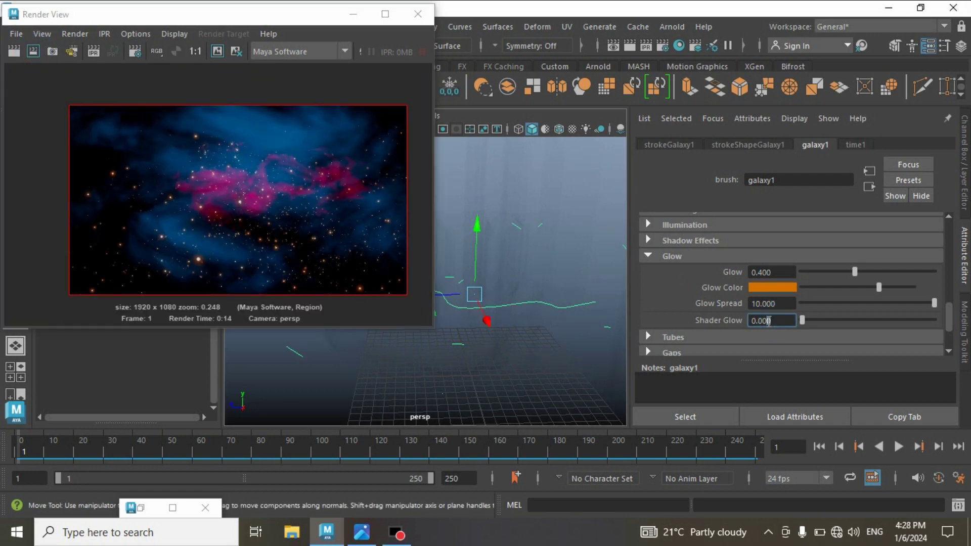
text(0.005)
key(Return)
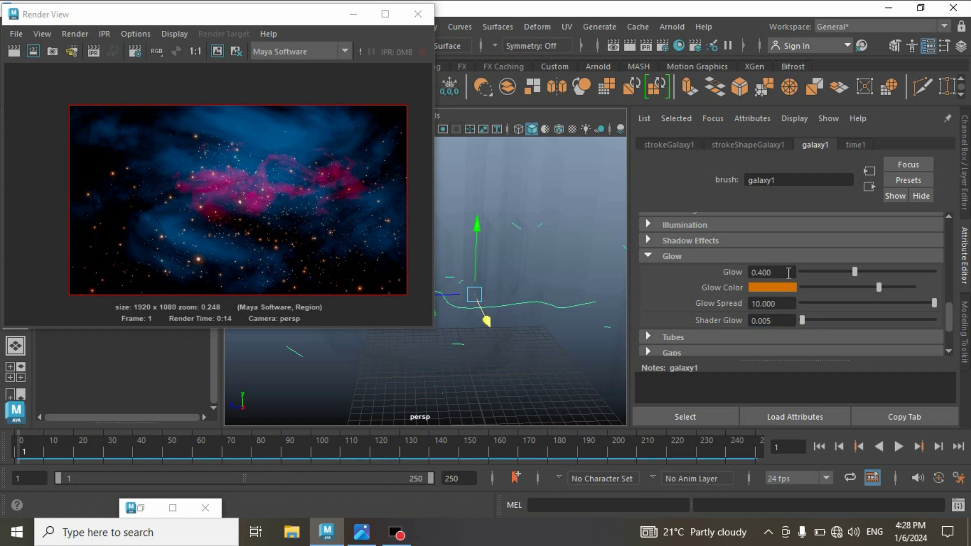
drag(852, 271, 883, 270)
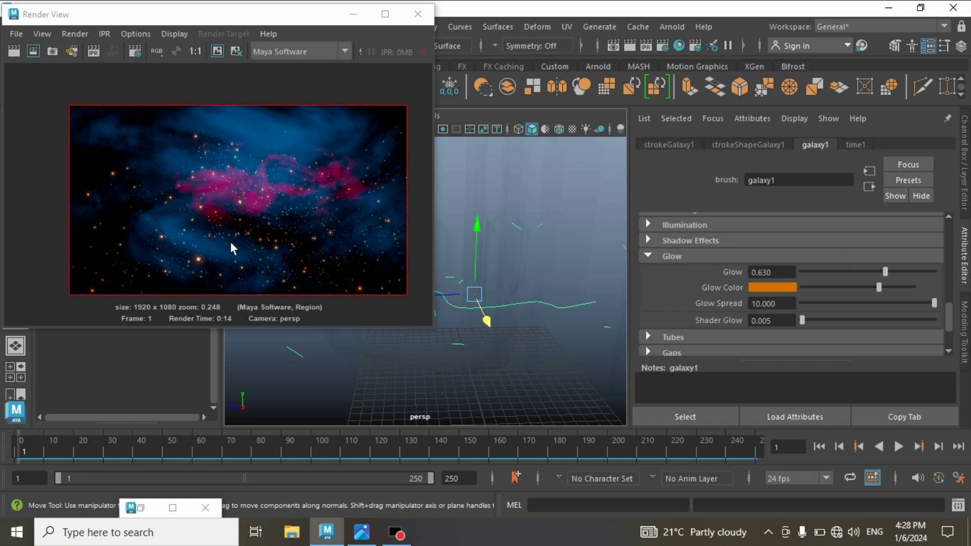
Step: Start an IPR render of the galaxy and zoom out to see the whole frame
click(91, 52)
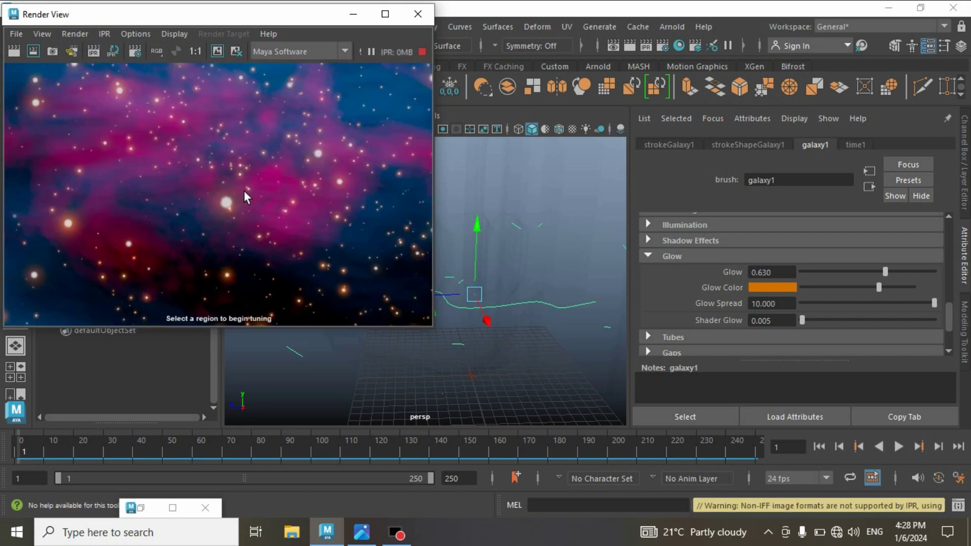
alt+right_drag(318, 206, 199, 210)
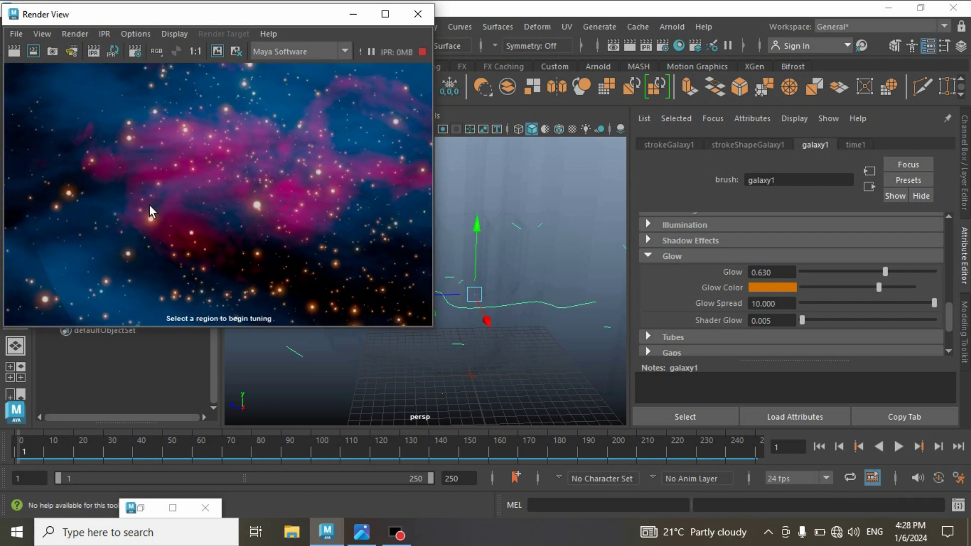
alt+right_drag(319, 216, 267, 235)
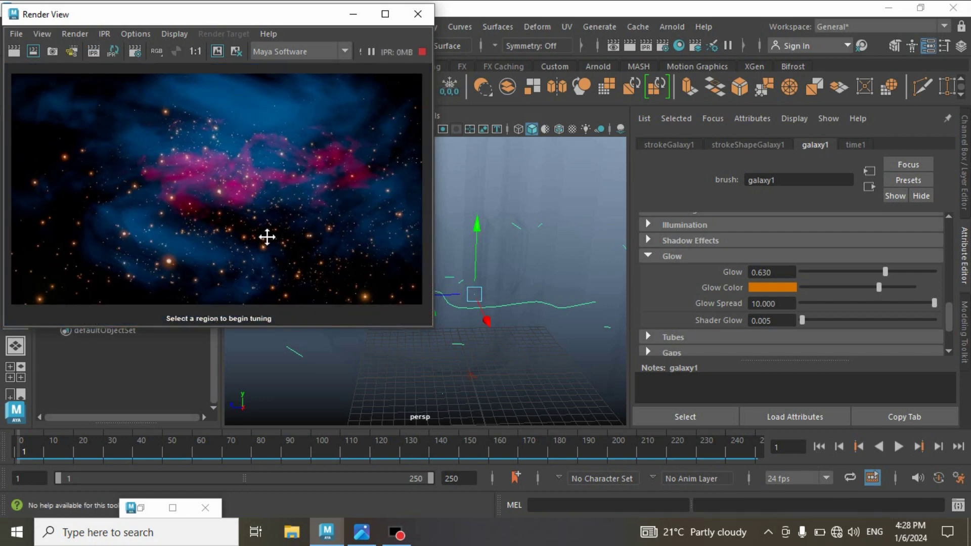